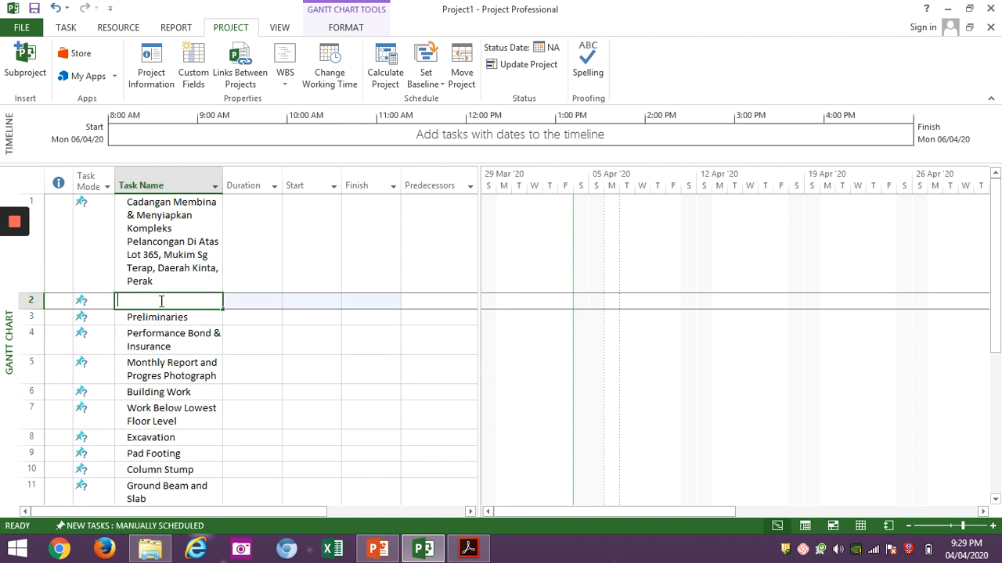
Name the empty task in row 2 "Project Start" and set its duration to 0 days
text(Project Start)
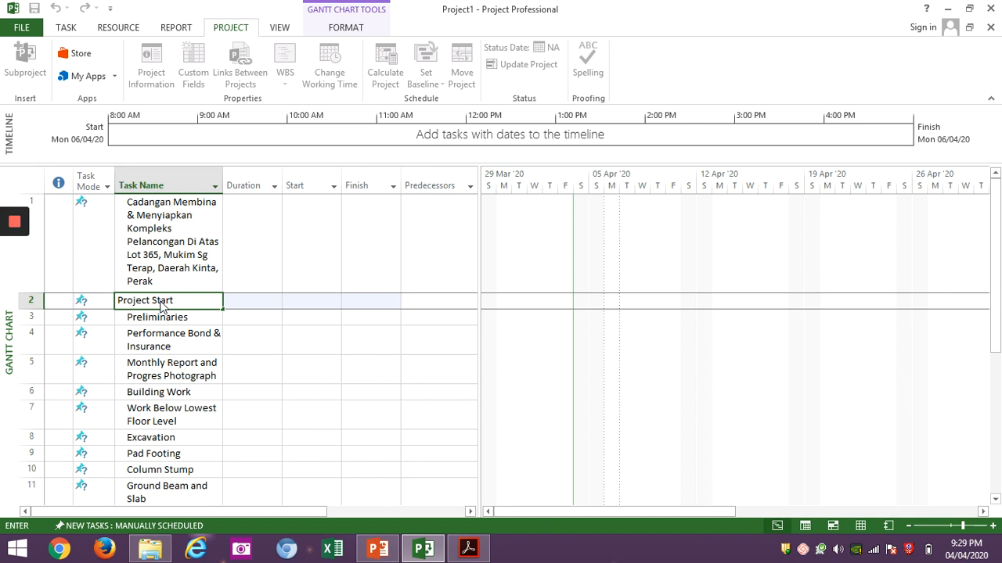
click(181, 413)
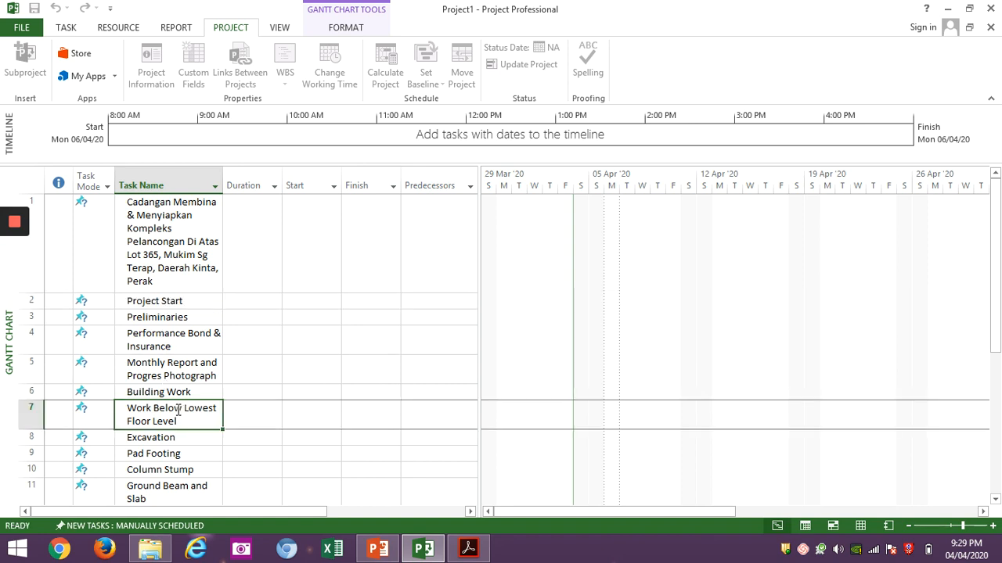
click(211, 303)
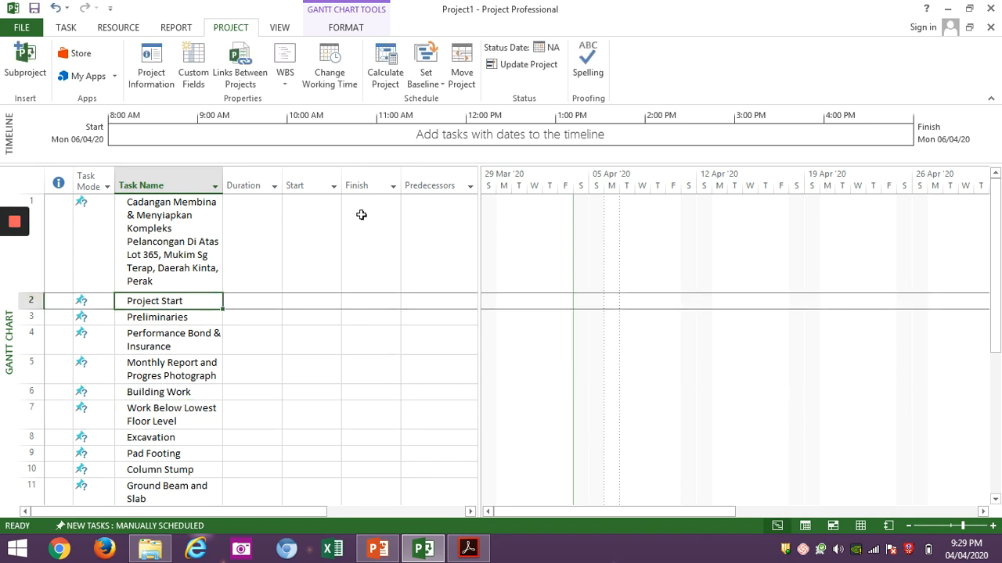
click(266, 300)
click(277, 308)
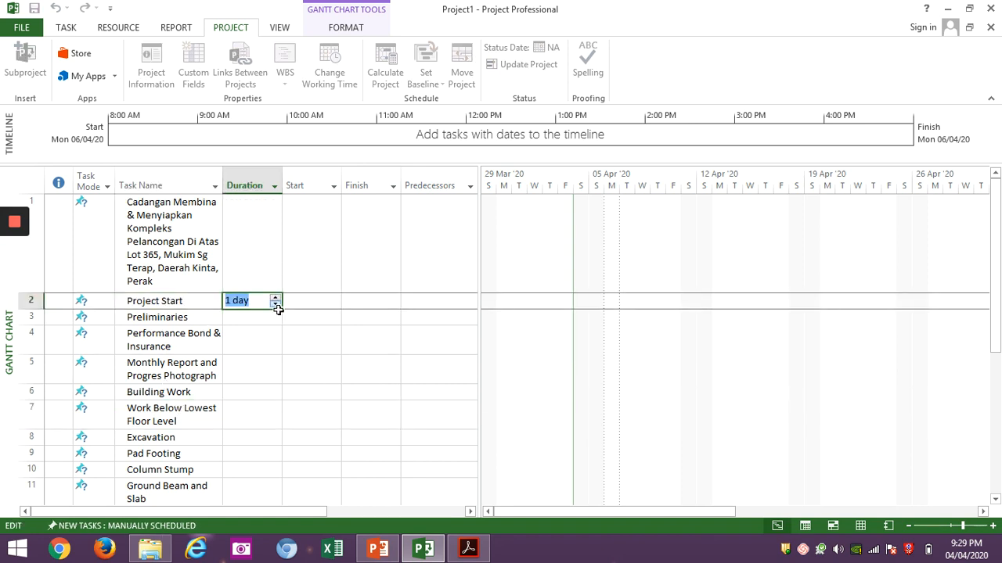
click(275, 303)
click(188, 325)
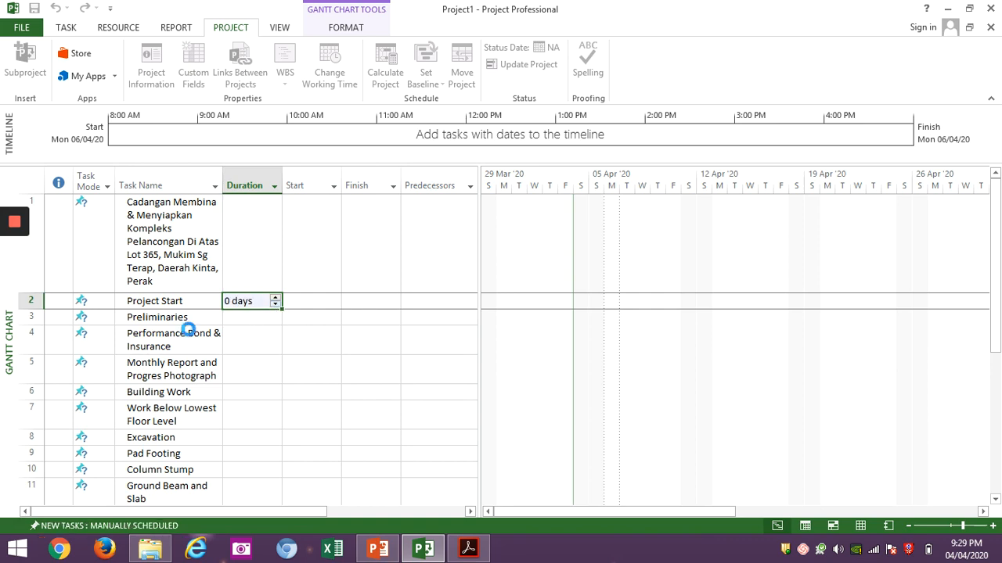
Add a task named "Project Finish" below Mechanical & Electrical and set its duration to 0 days
scroll(197, 332, down, 5)
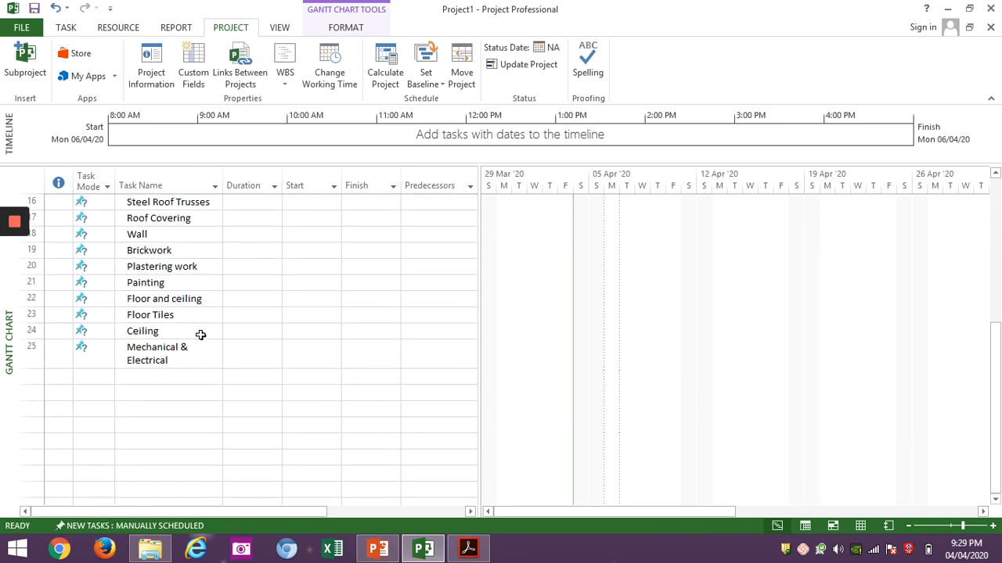
click(129, 376)
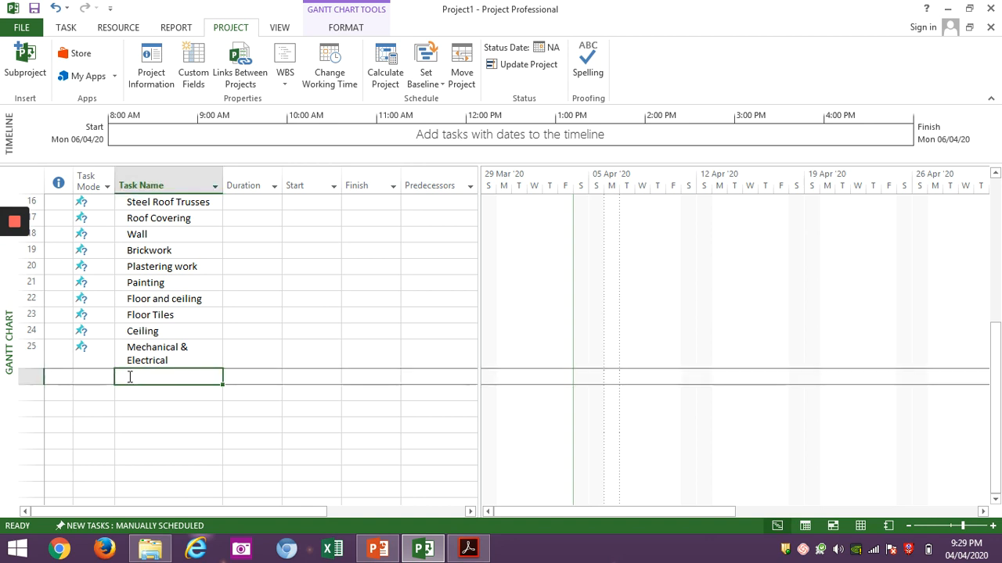
text(Project )
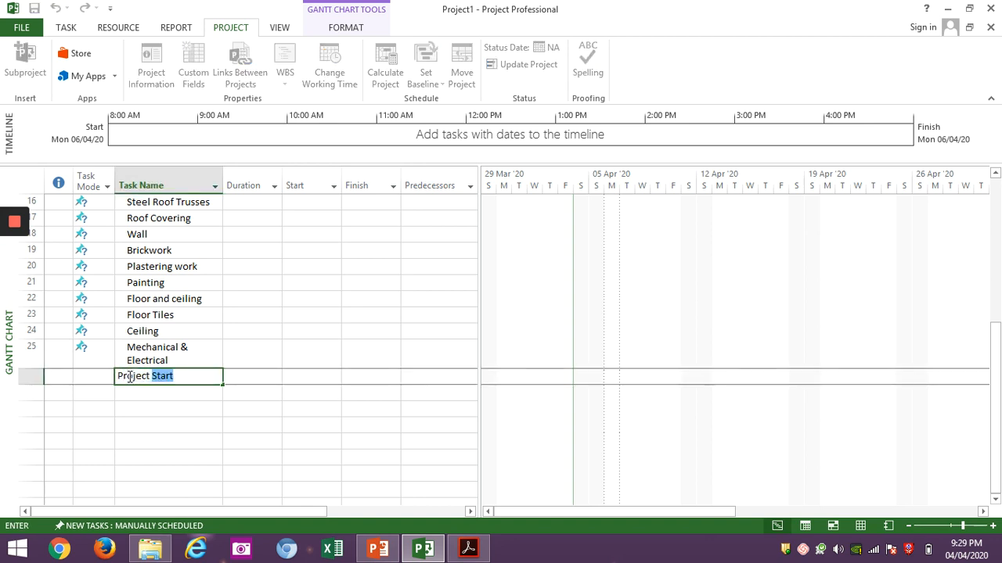
text(Finish)
click(235, 382)
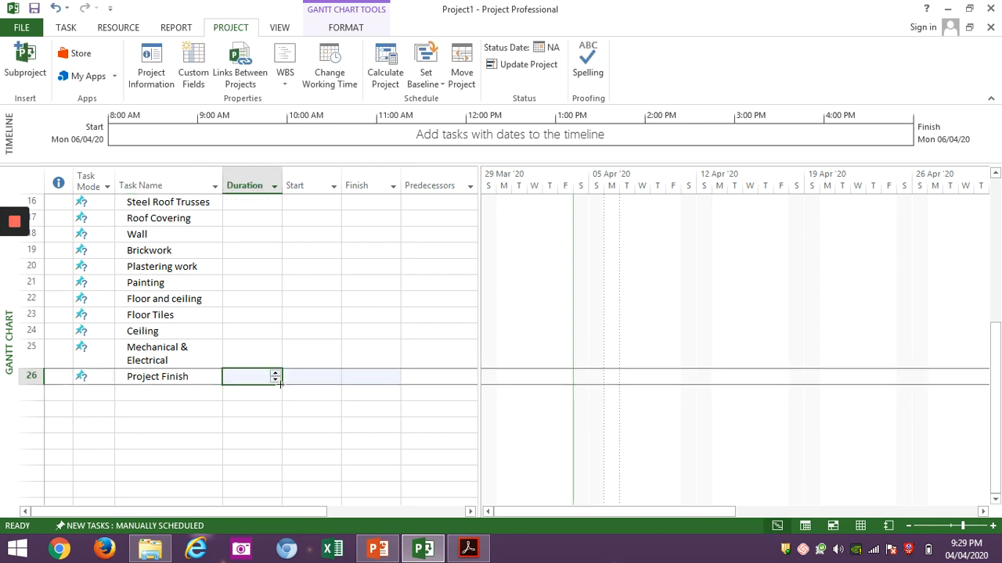
click(275, 380)
click(275, 381)
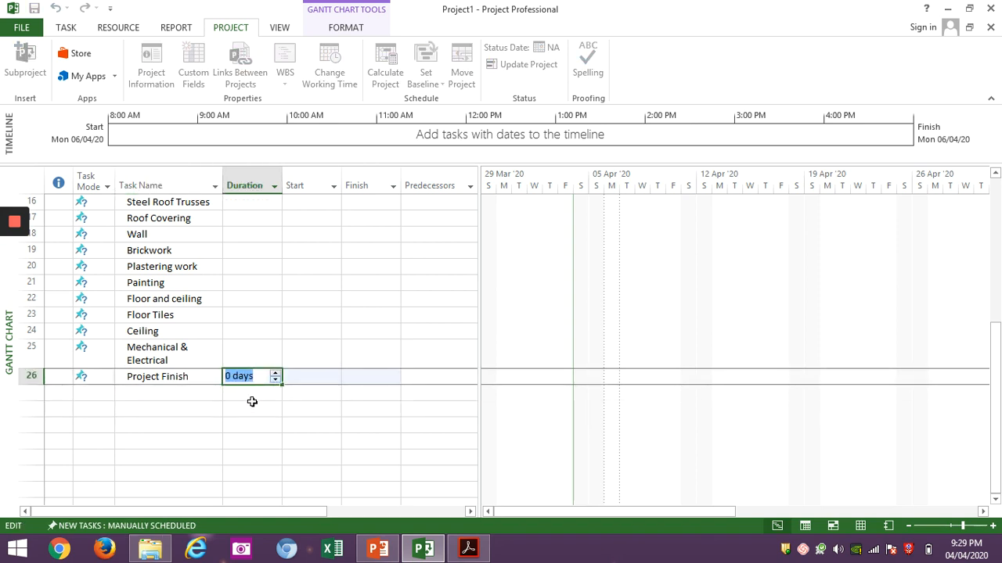
click(252, 401)
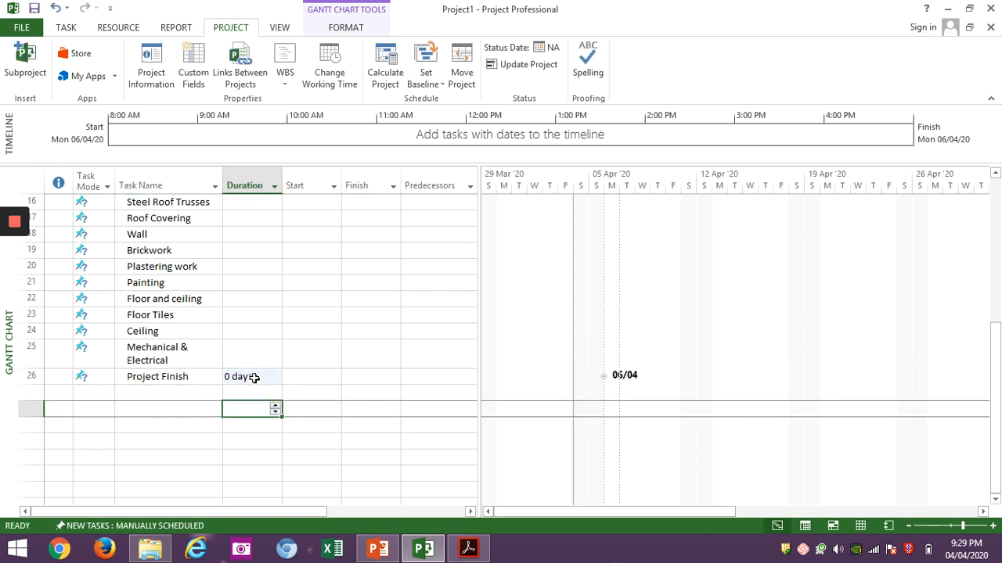
Set the duration of the Mechanical & Electrical task to 0 days and check the milestones in the task list
click(174, 353)
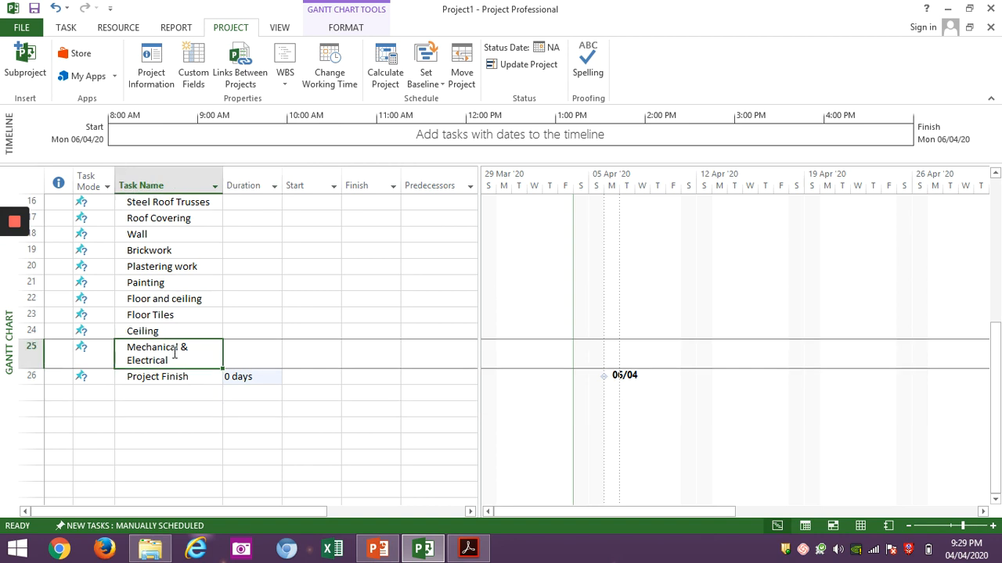
click(246, 350)
click(275, 360)
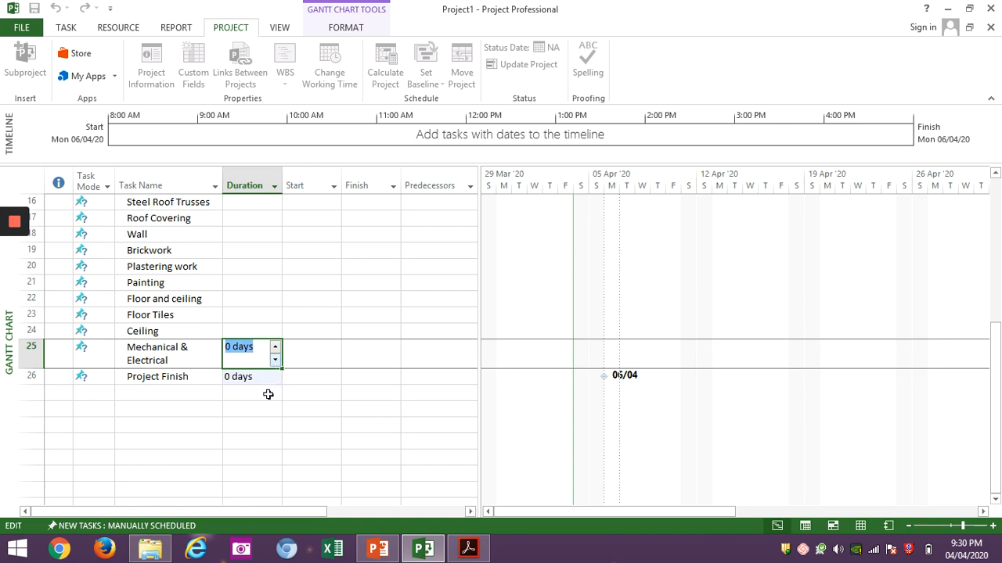
click(268, 393)
click(245, 356)
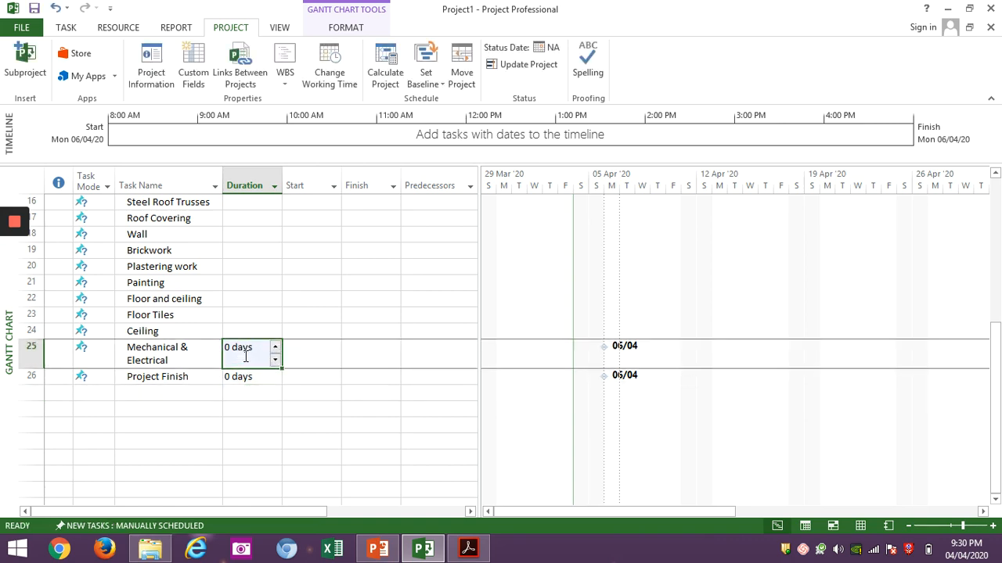
scroll(245, 356, up, 5)
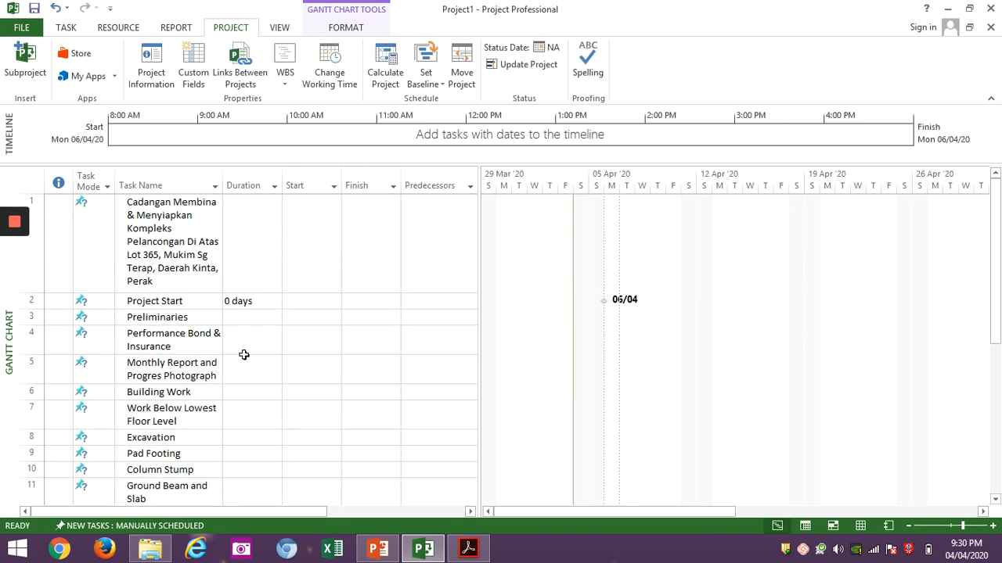
scroll(241, 354, down, 5)
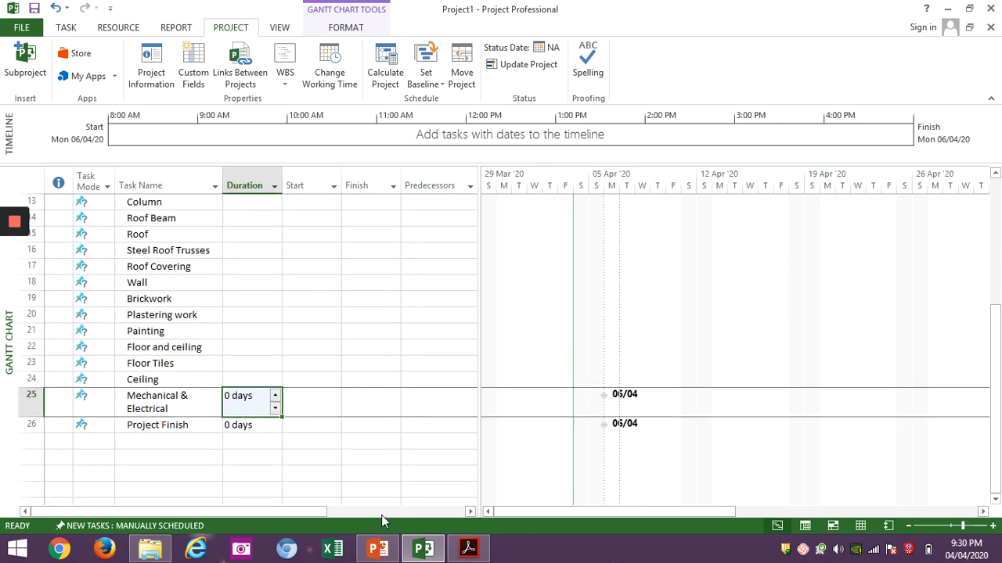
Switch to PowerPoint, review the milestone slides in the slide show, and compare them with the milestones in Project
click(378, 549)
click(506, 488)
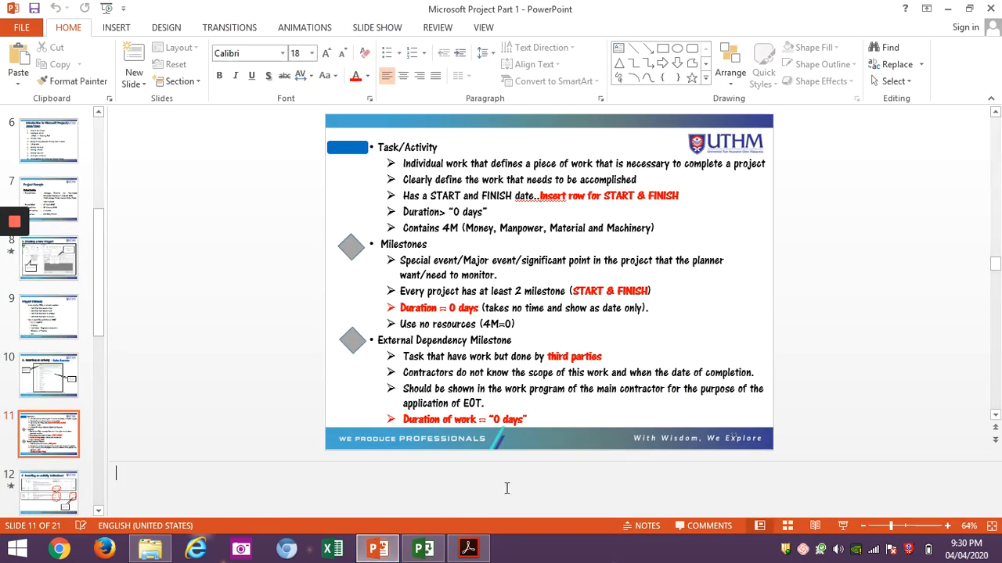
click(843, 524)
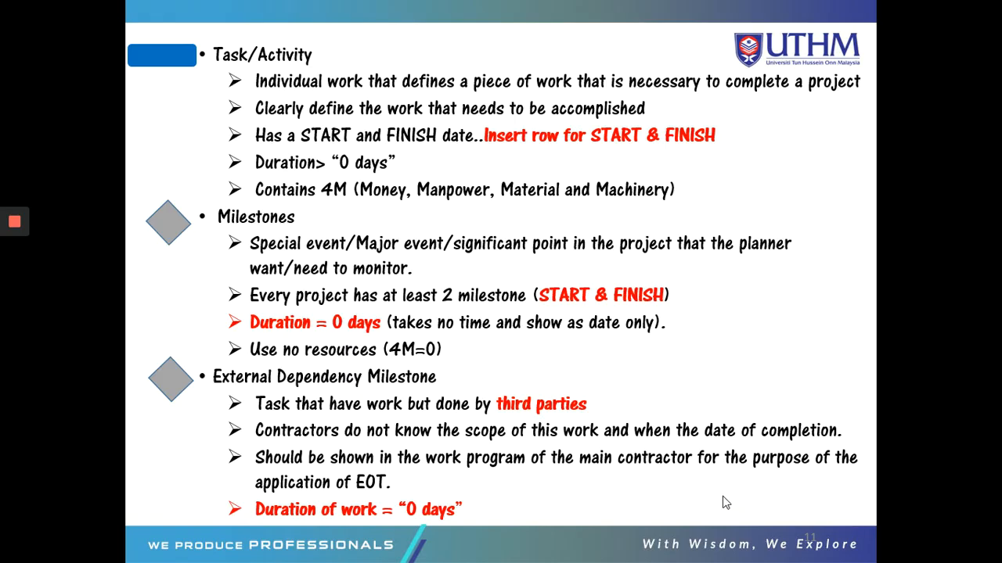
click(612, 480)
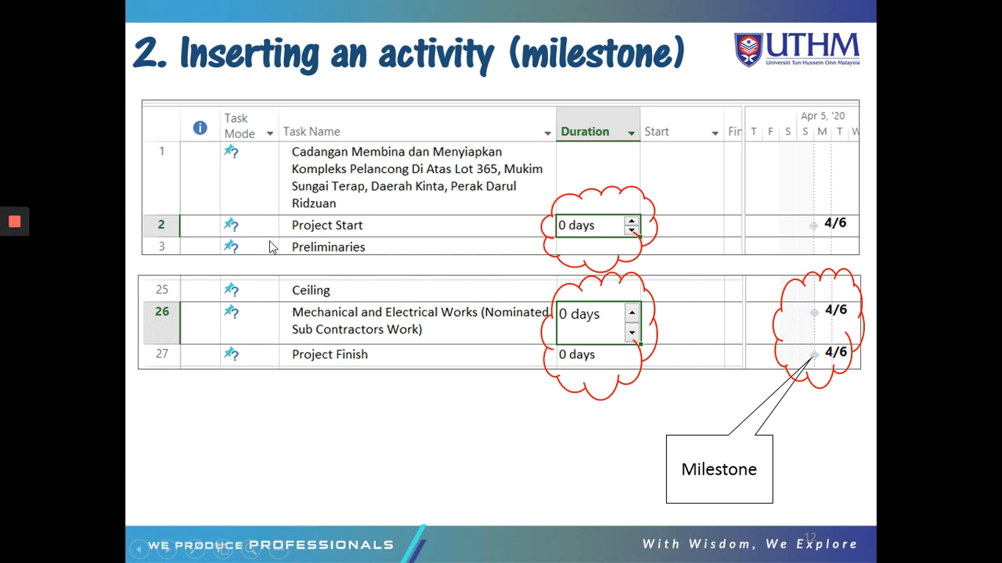
click(851, 248)
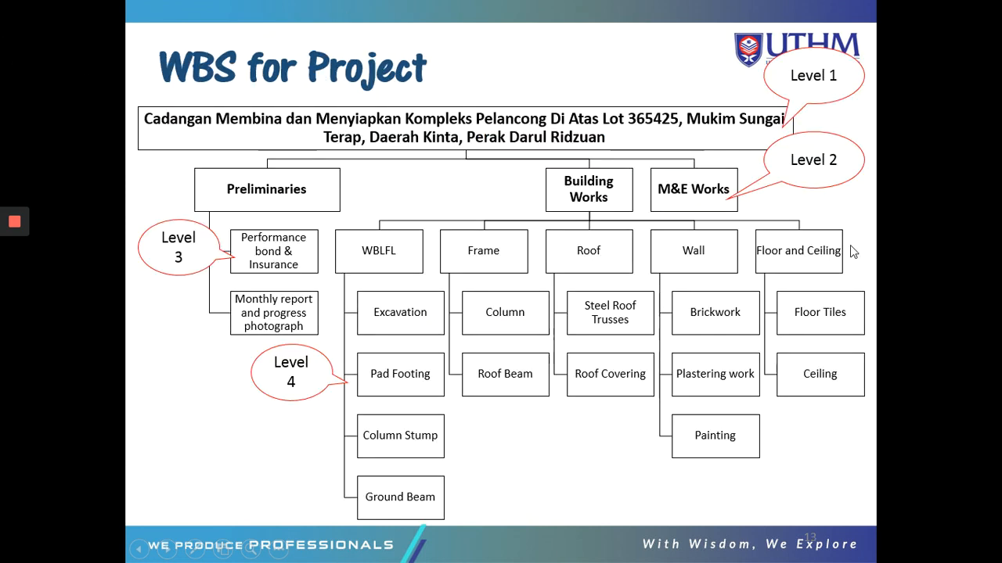
key(Left)
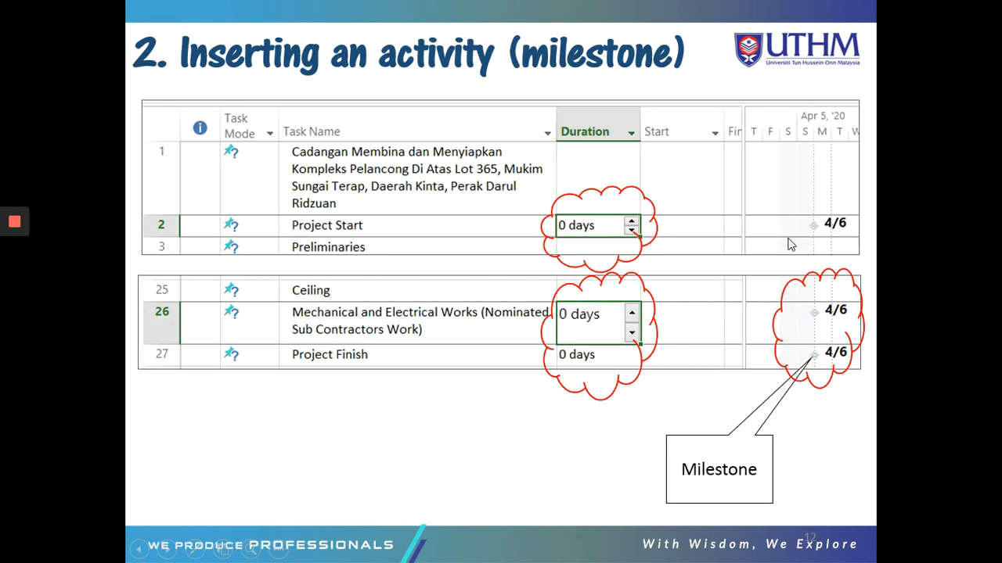
key(Escape)
click(423, 548)
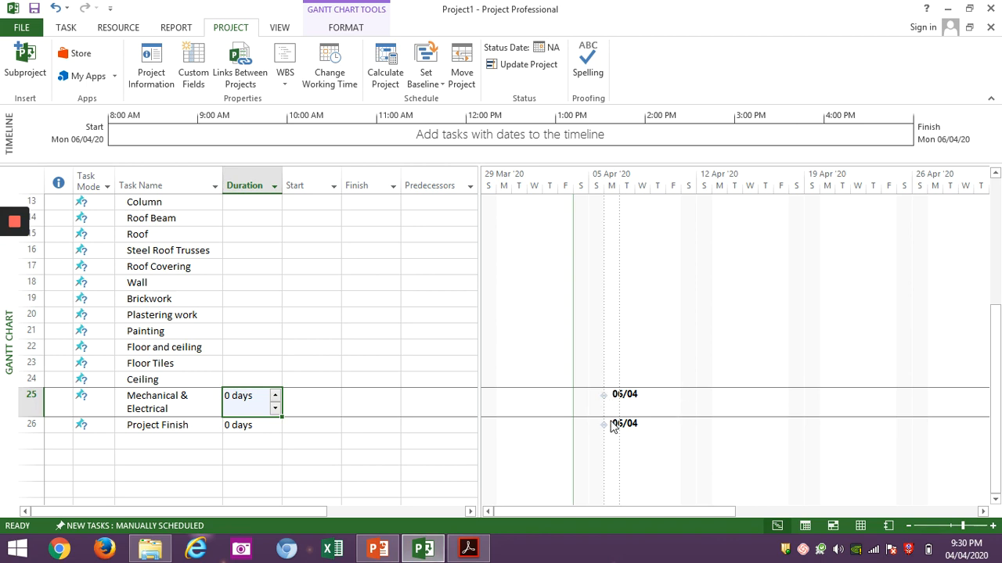
scroll(606, 419, up, 5)
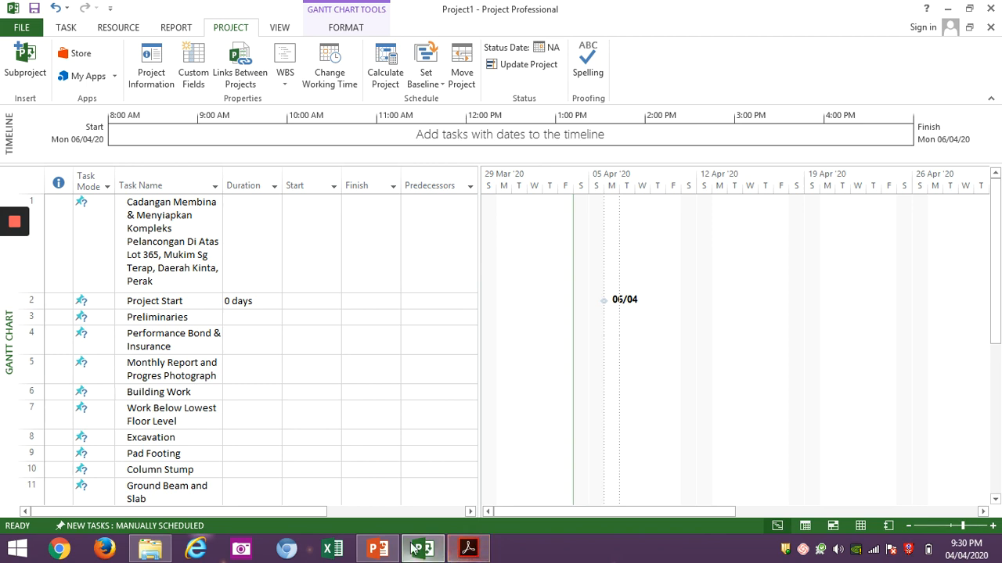
Present the WBS slides in PowerPoint, including "Creating a WBS", and open the linked exercise PDF
click(378, 548)
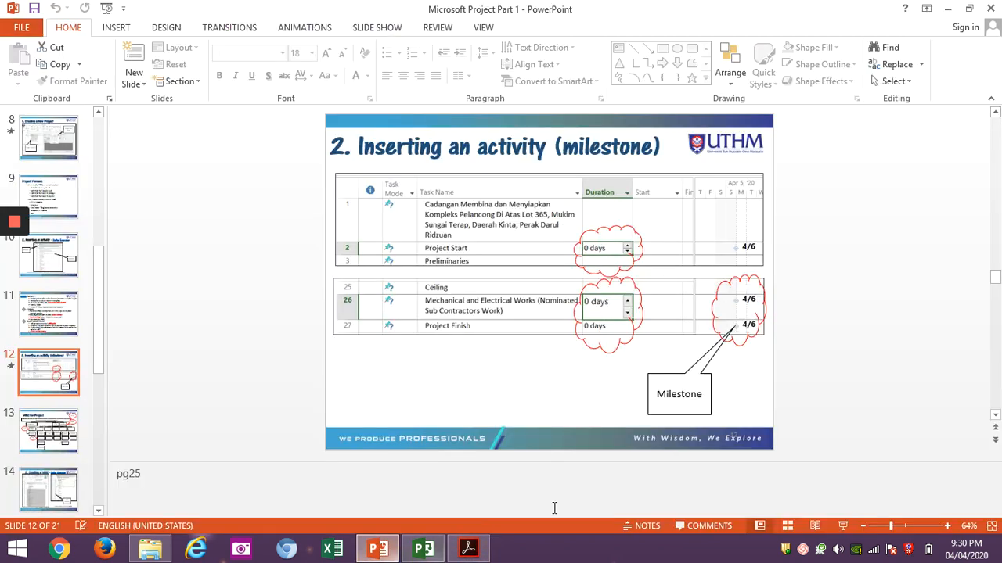
click(843, 526)
click(824, 523)
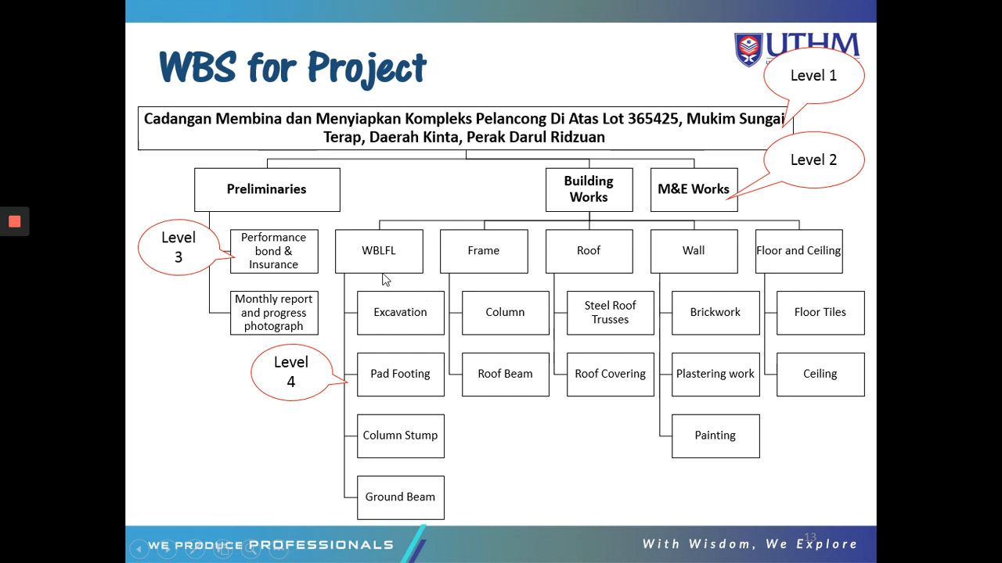
click(304, 381)
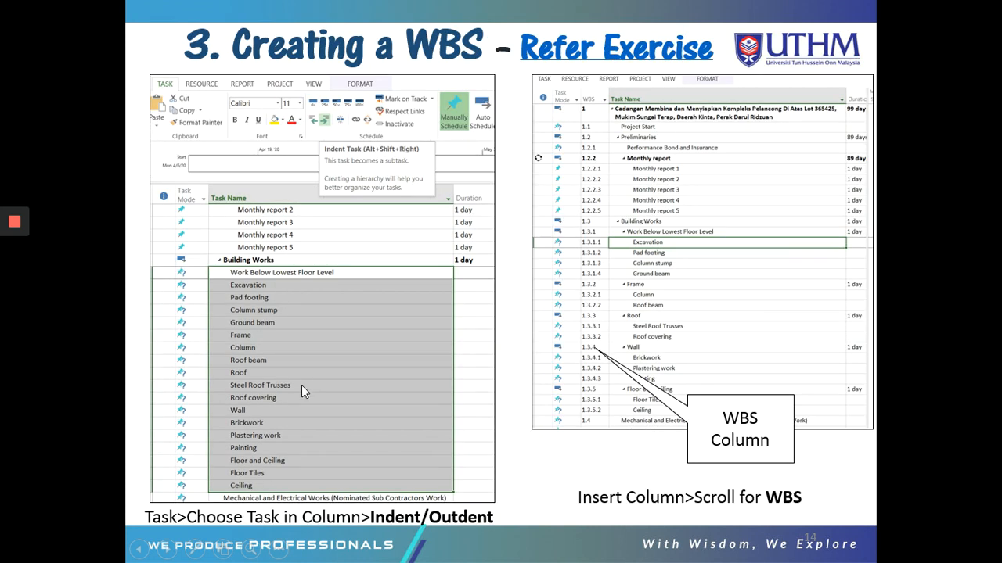
click(576, 53)
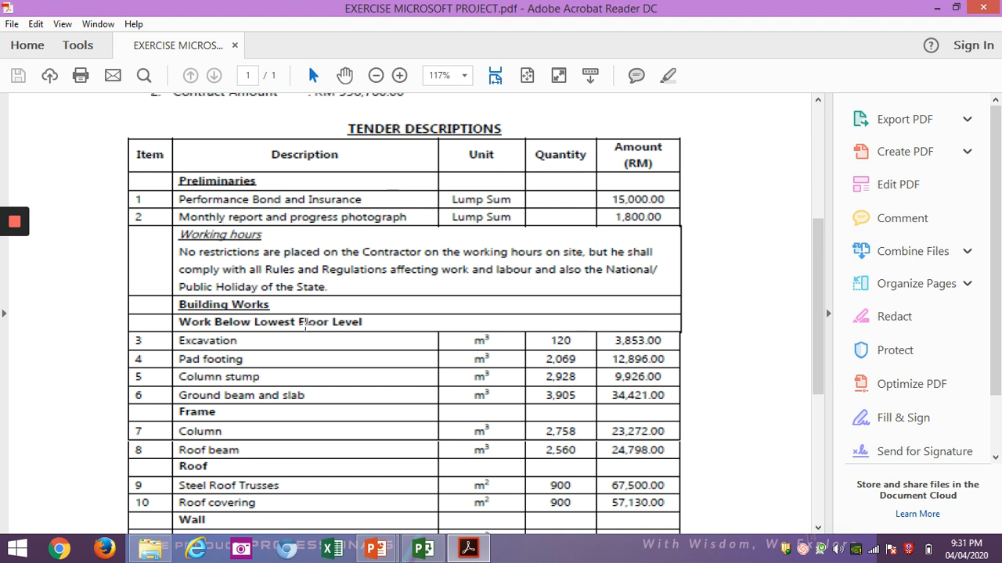
Switch to Project and indent tasks 2 to 26, Project Start through Project Finish, under the project title task
click(423, 547)
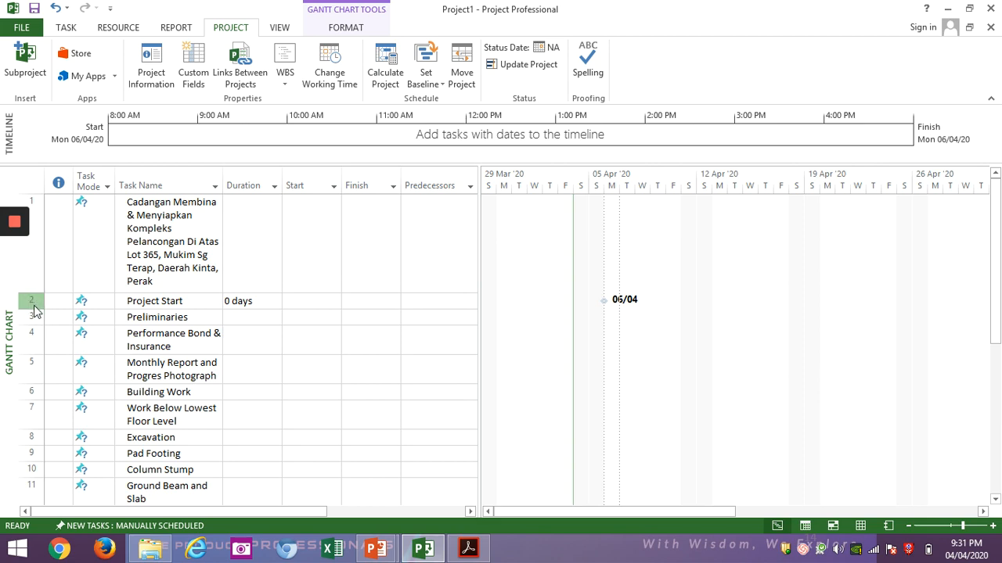
drag(38, 305, 70, 422)
scroll(70, 422, down, 5)
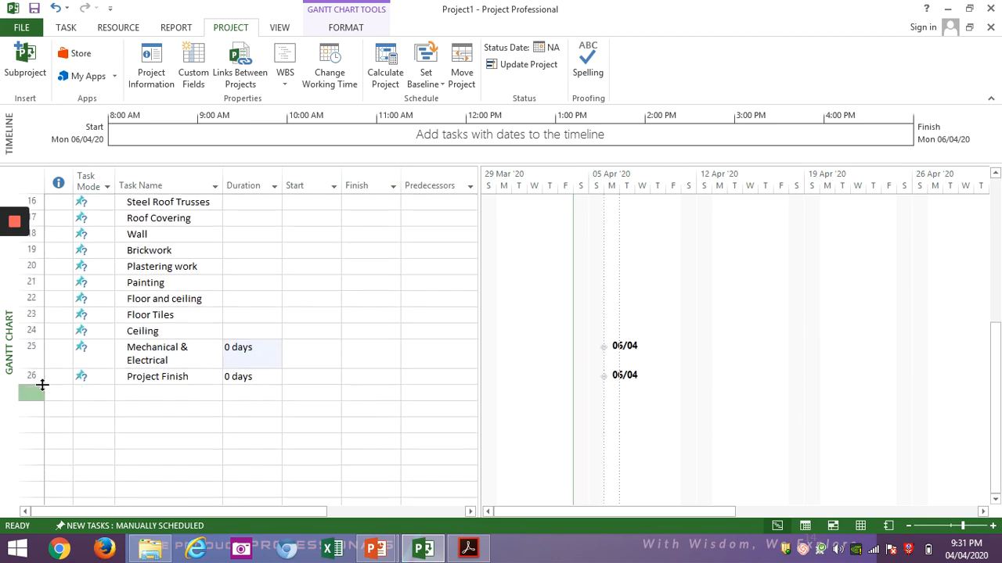
shift+click(41, 374)
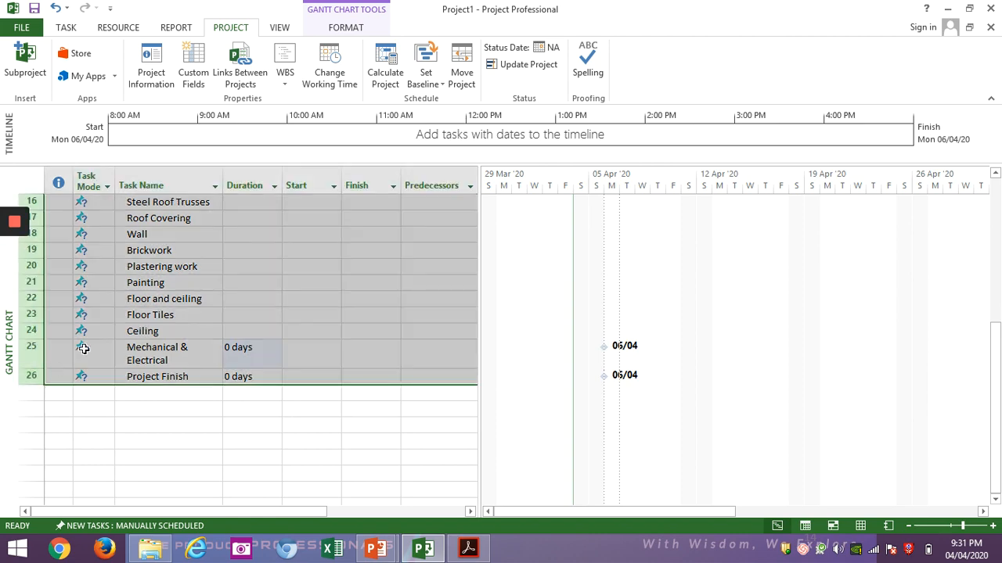
click(67, 28)
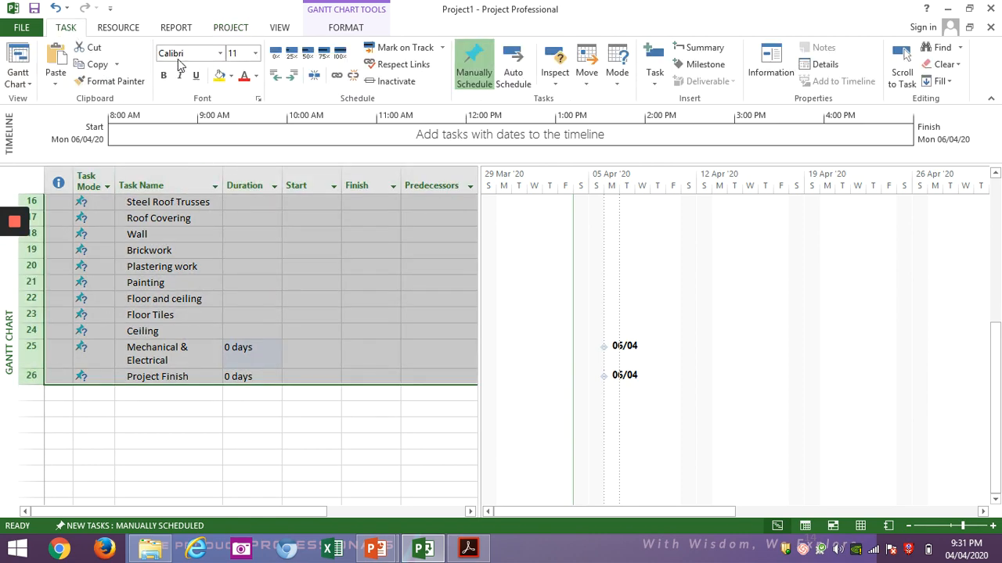
click(293, 76)
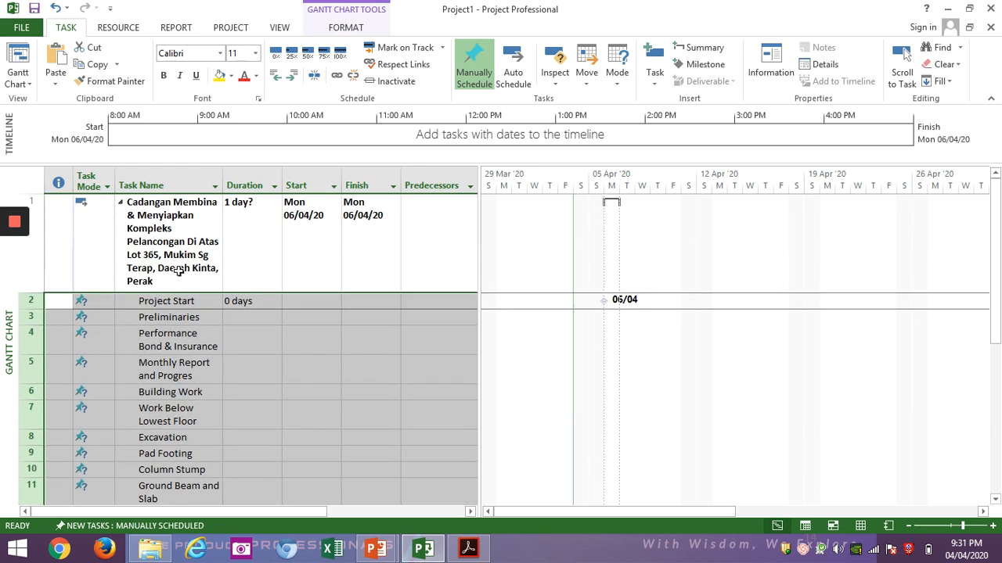
Indent the Performance Bond & Insurance and Monthly Report tasks to make them subtasks of Preliminaries
click(181, 359)
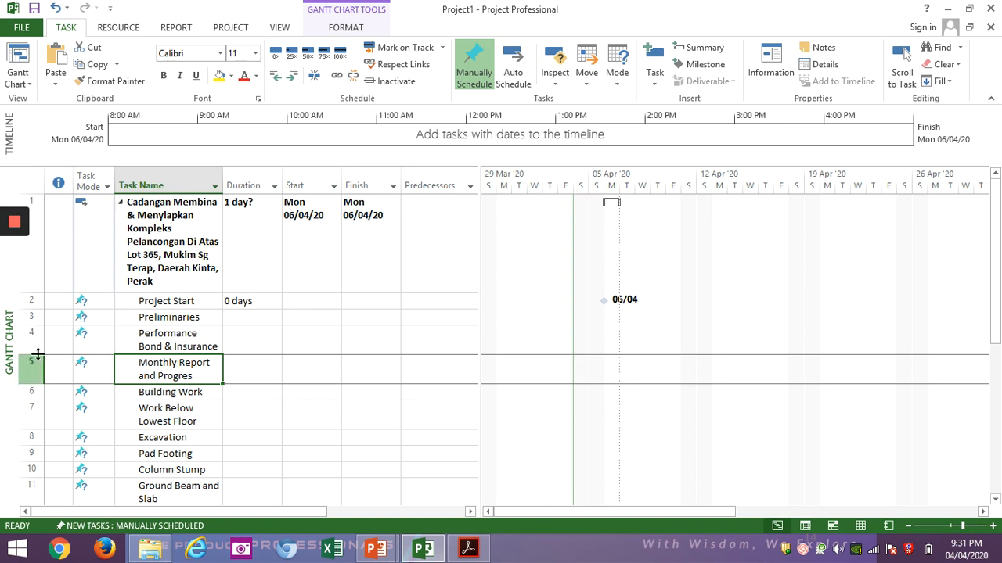
drag(36, 342, 36, 366)
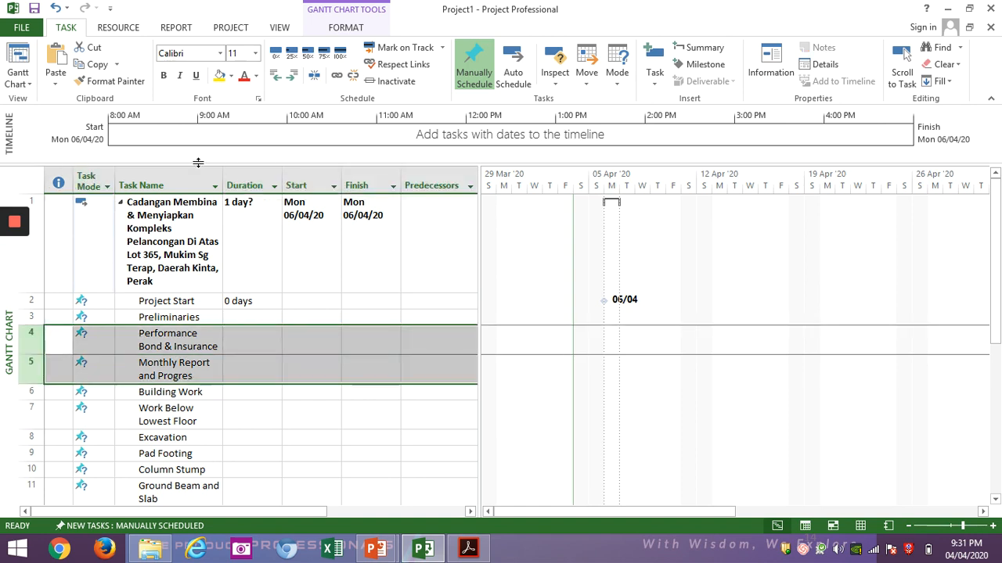
click(289, 77)
click(279, 414)
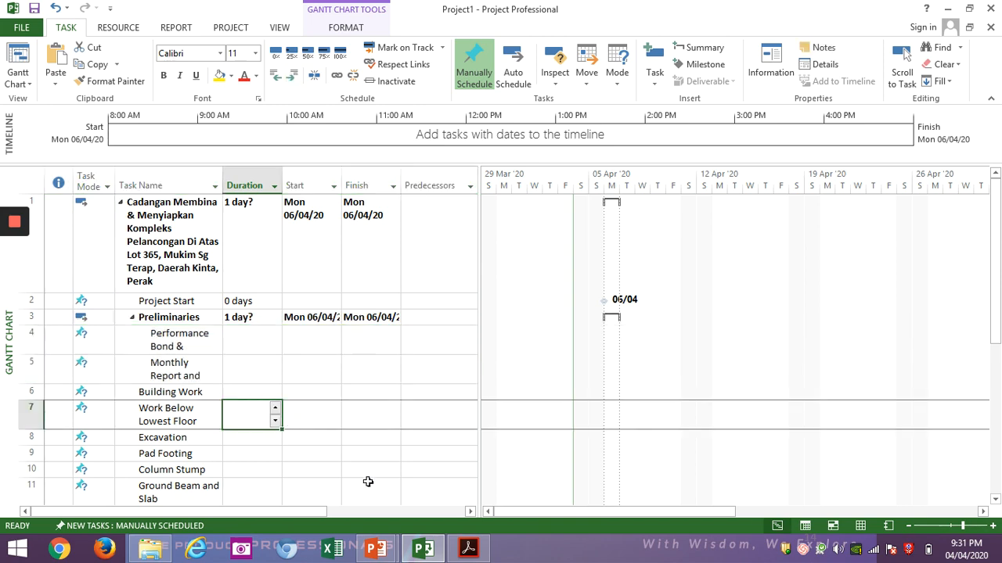
Check the Building Works items in the exercise PDF and, in Project, indent tasks 7 to 24, Work Below Lowest Floor through Ceiling, under Building Work
click(468, 549)
scroll(235, 360, down, 1)
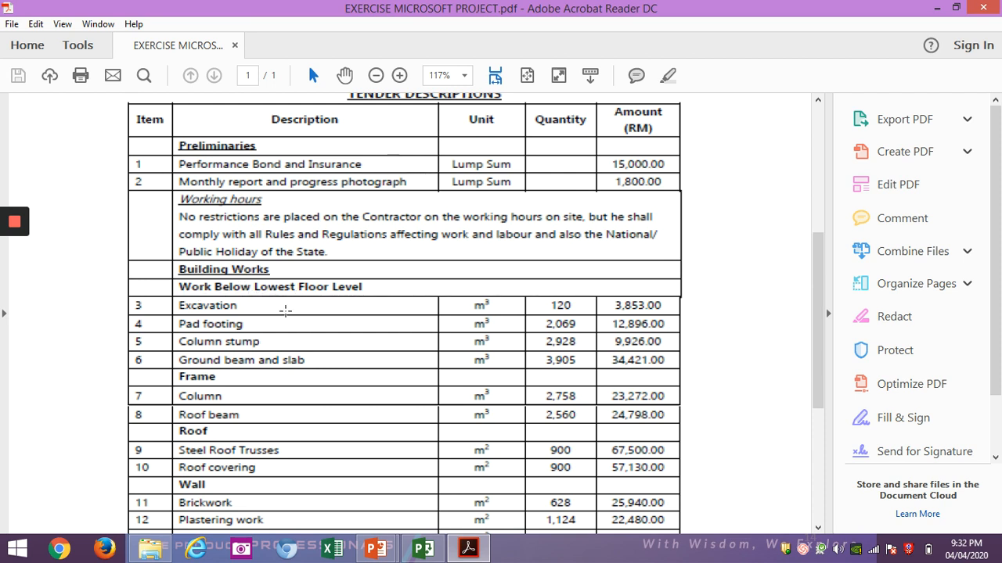
scroll(252, 350, down, 1)
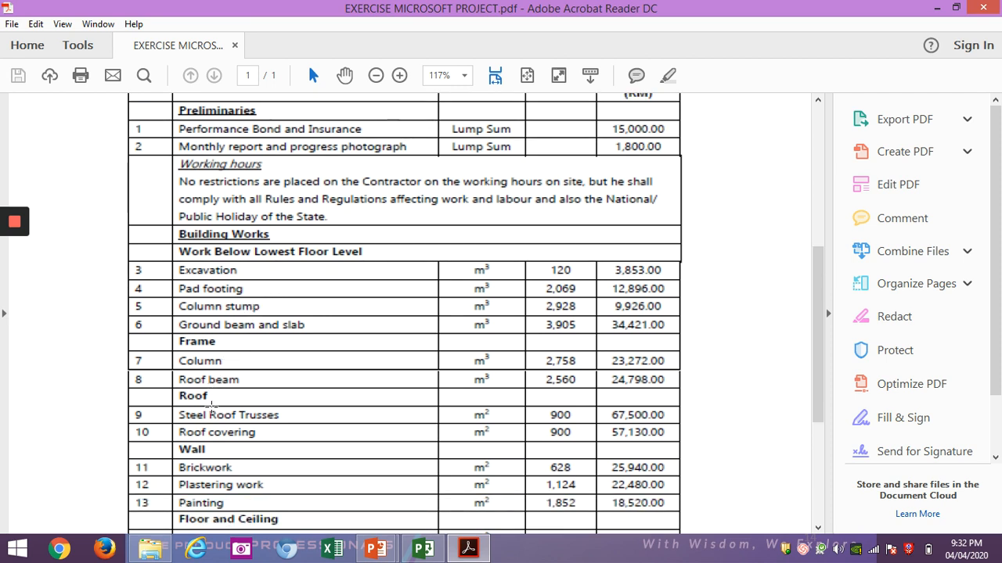
scroll(211, 405, down, 2)
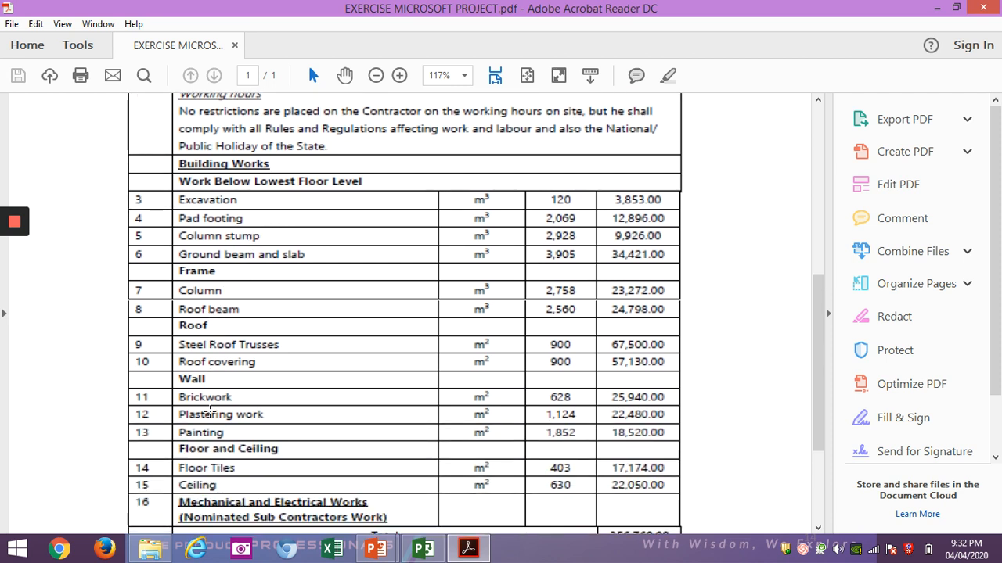
scroll(210, 412, down, 1)
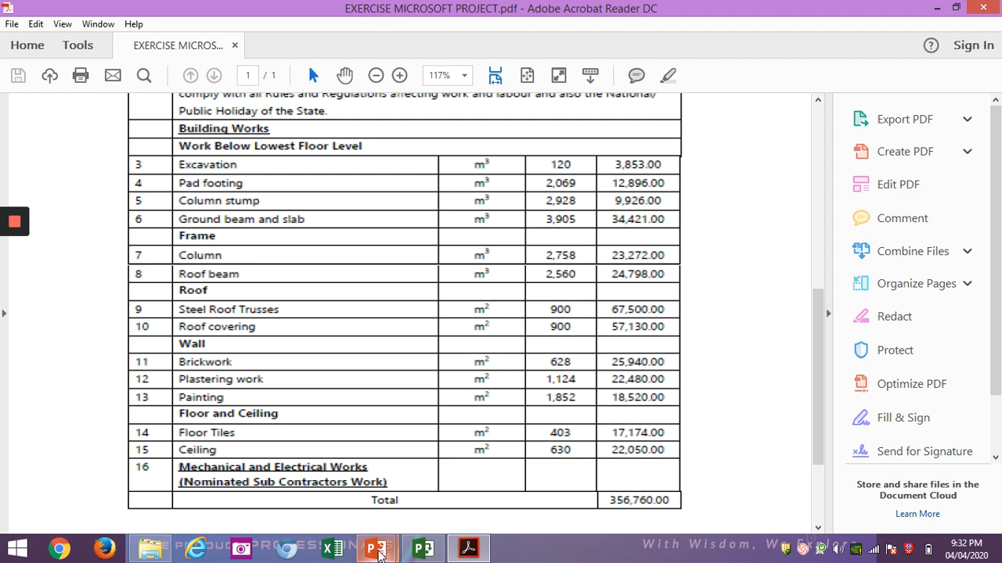
click(421, 552)
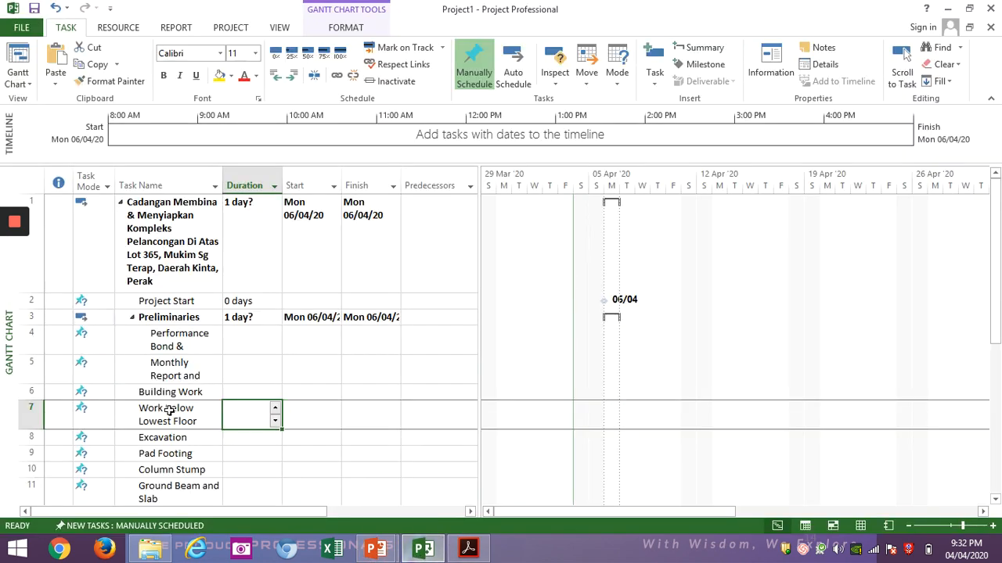
scroll(170, 411, down, 1)
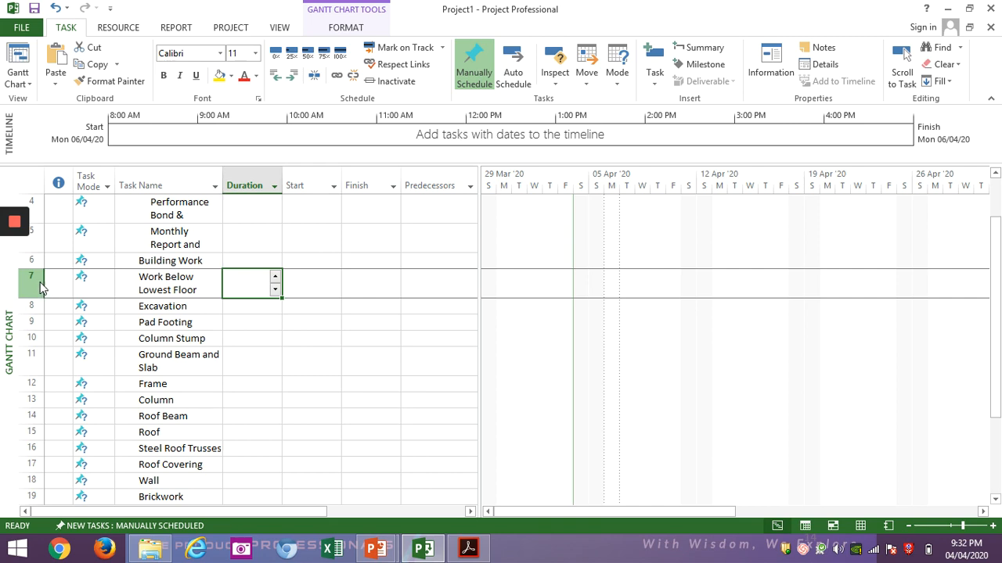
scroll(81, 382, down, 3)
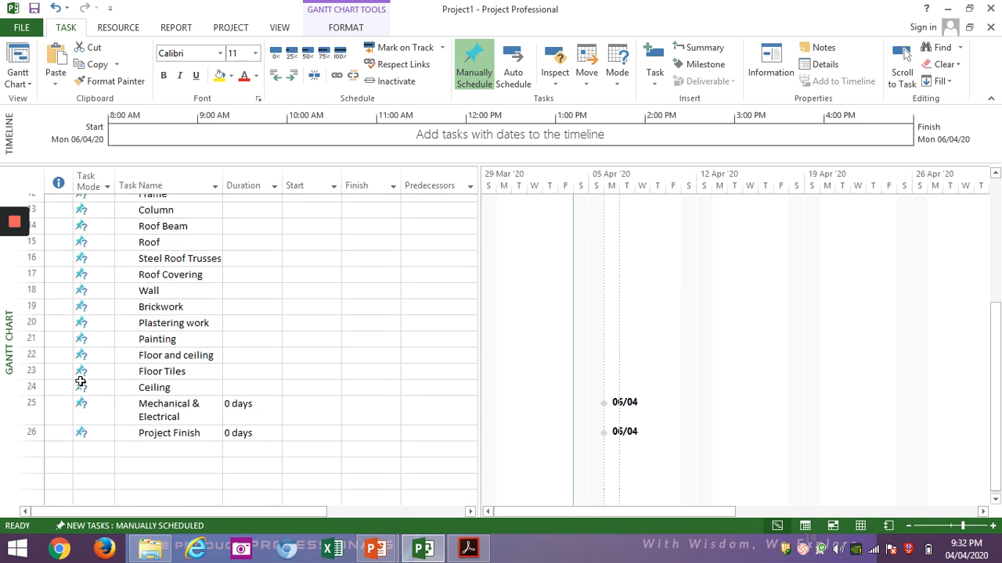
shift+click(33, 380)
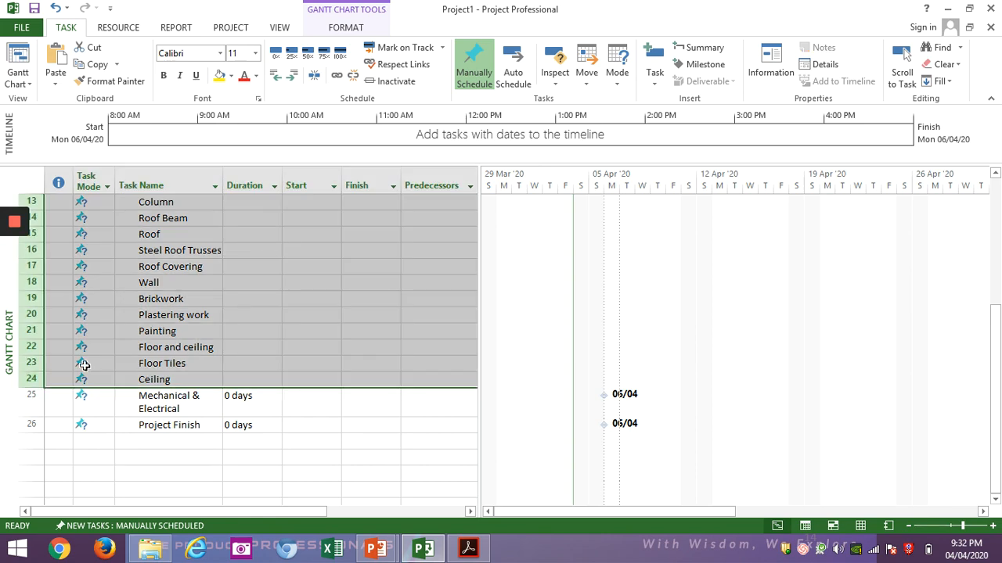
click(293, 77)
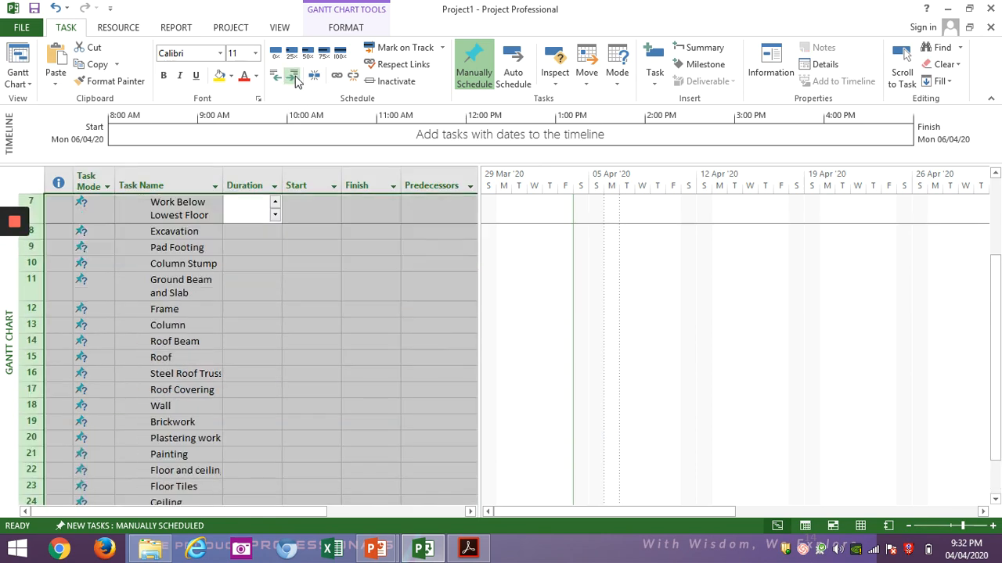
scroll(258, 395, up, 3)
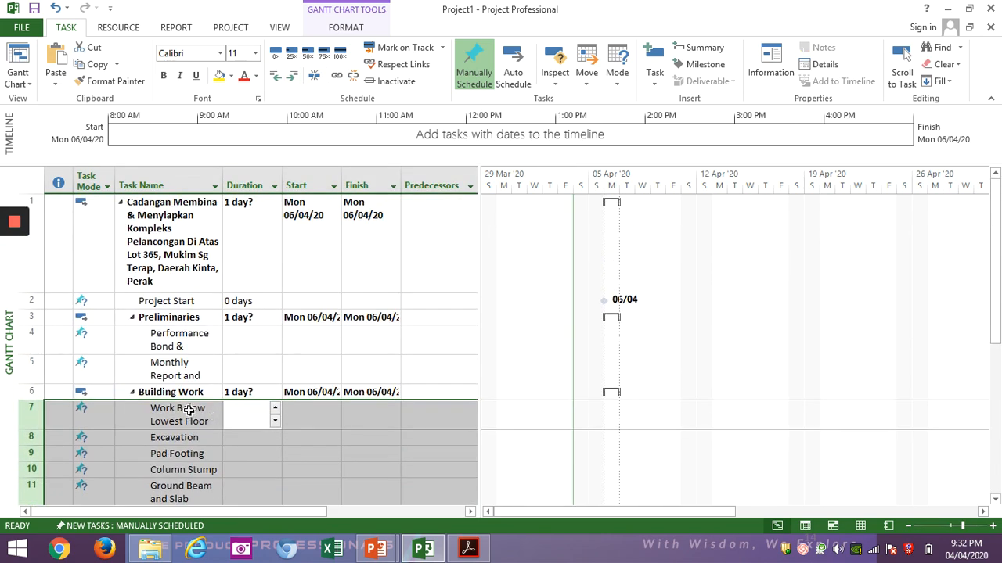
click(191, 436)
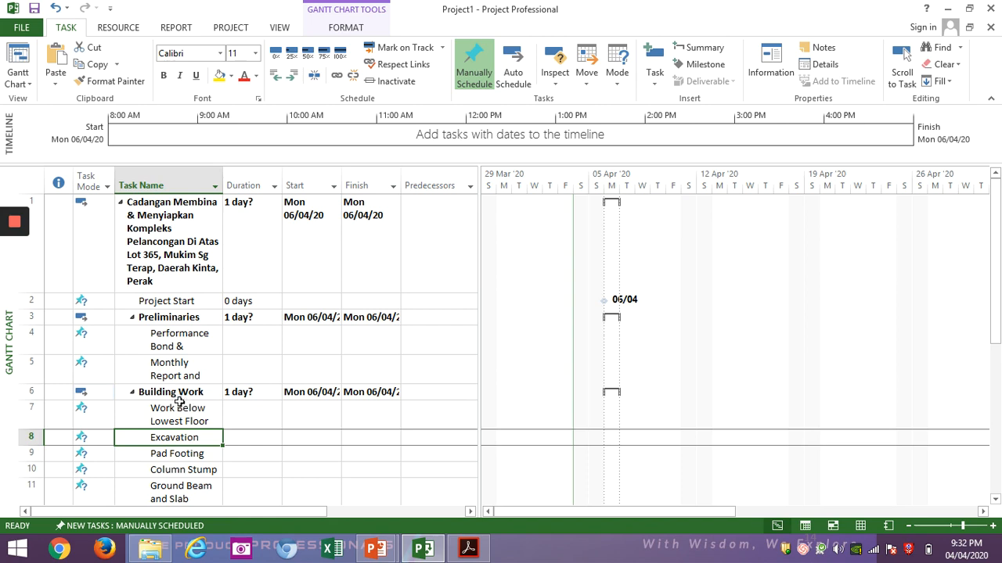
Consult the exercise PDF and indent Excavation, Pad Footing, Column Stump and Ground Beam and Slab under Work Below Lowest Floor in Project
click(473, 554)
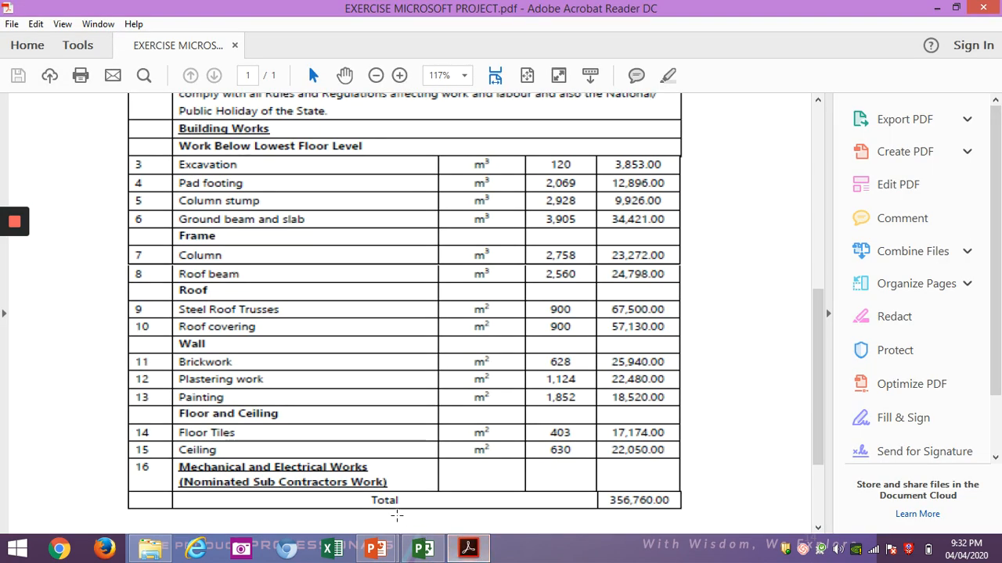
scroll(233, 397, up, 1)
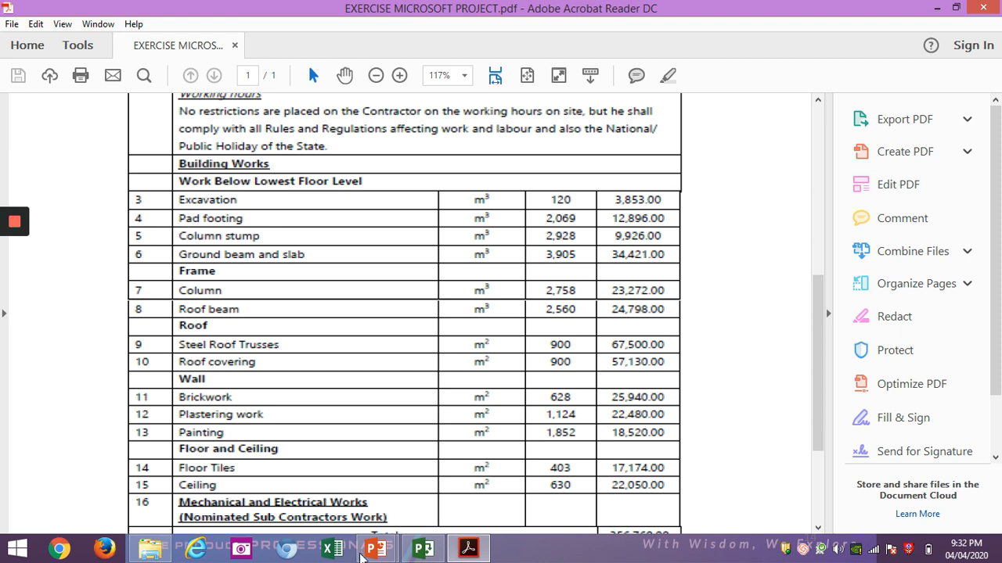
click(423, 548)
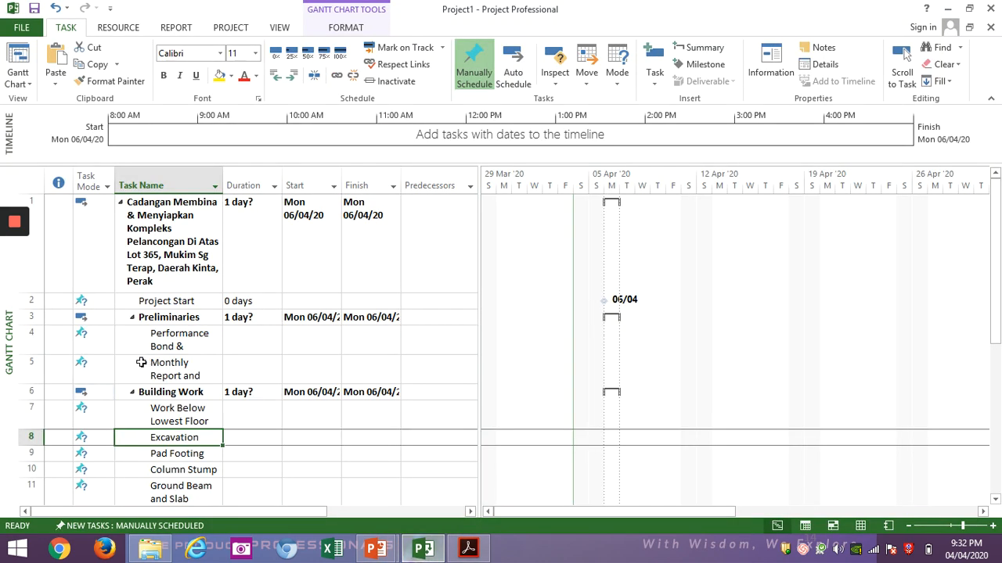
scroll(106, 357, down, 2)
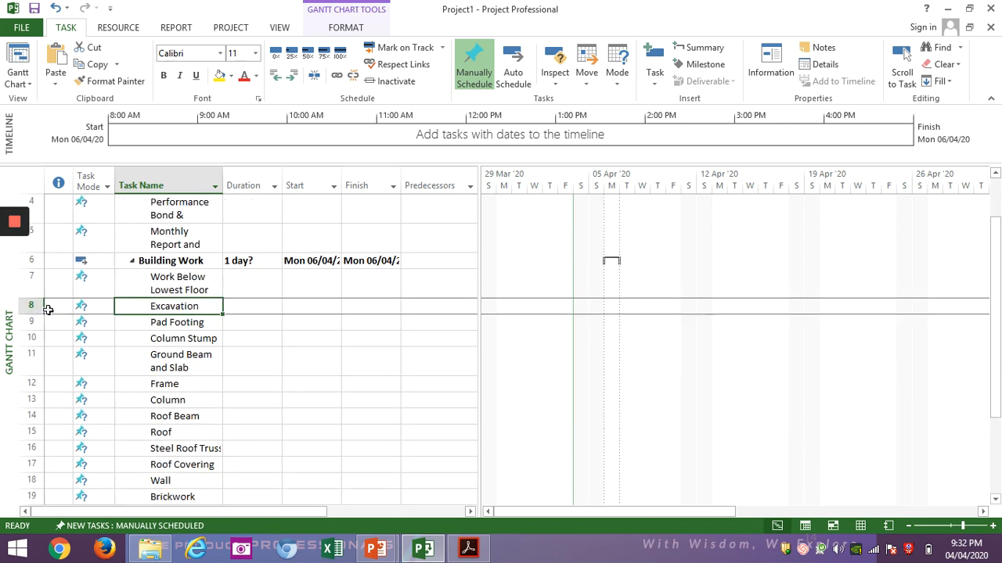
drag(35, 306, 39, 364)
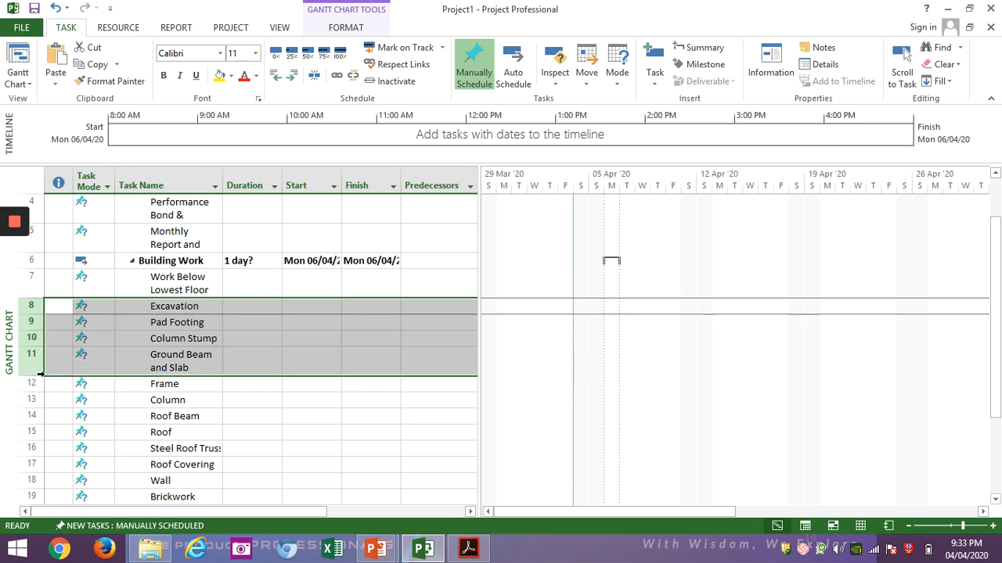
click(470, 549)
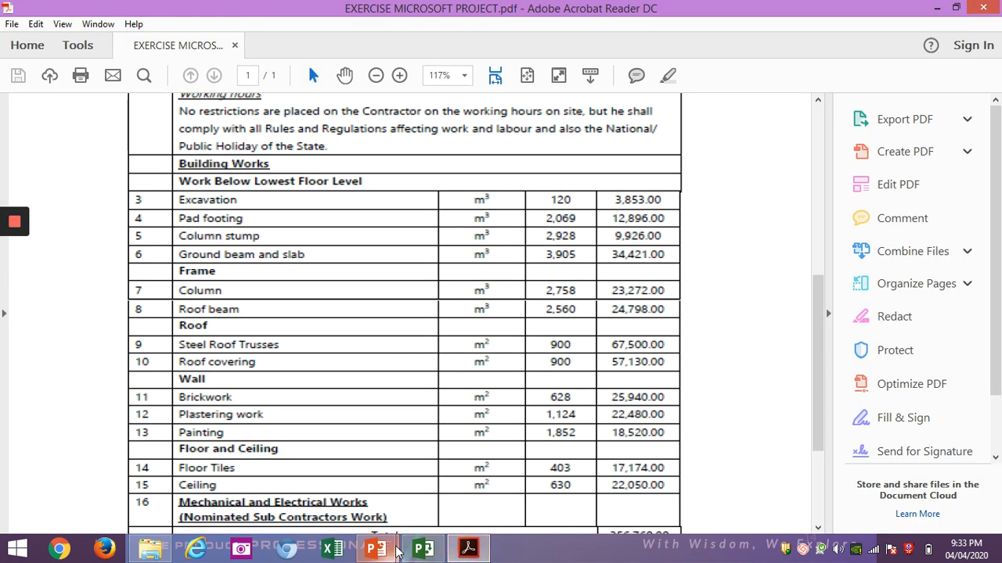
click(424, 552)
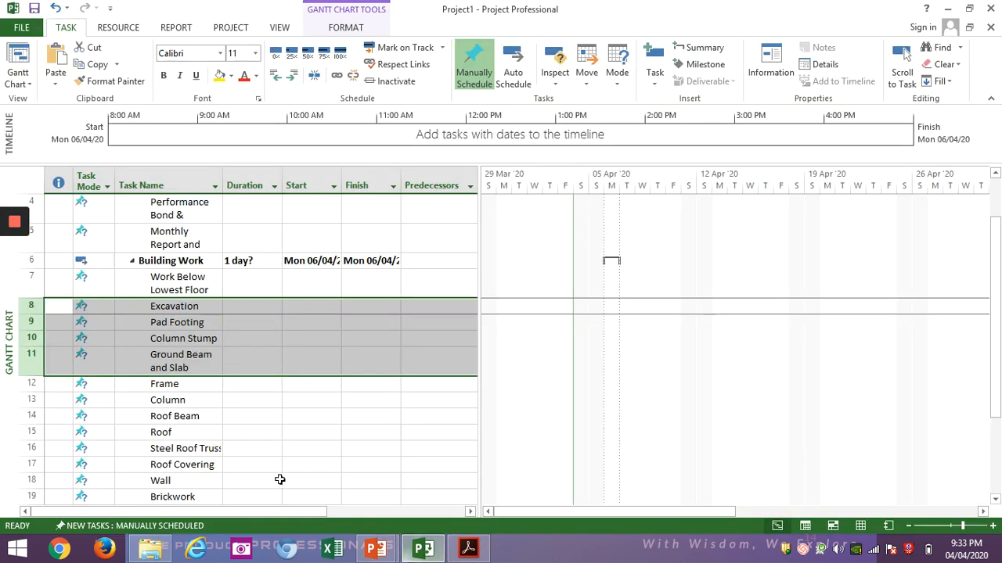
click(291, 75)
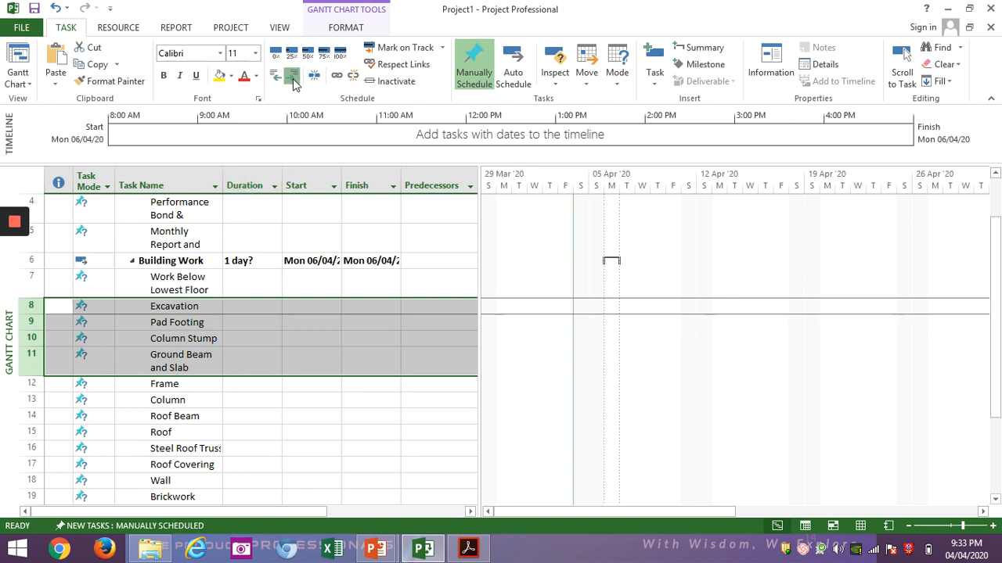
click(289, 431)
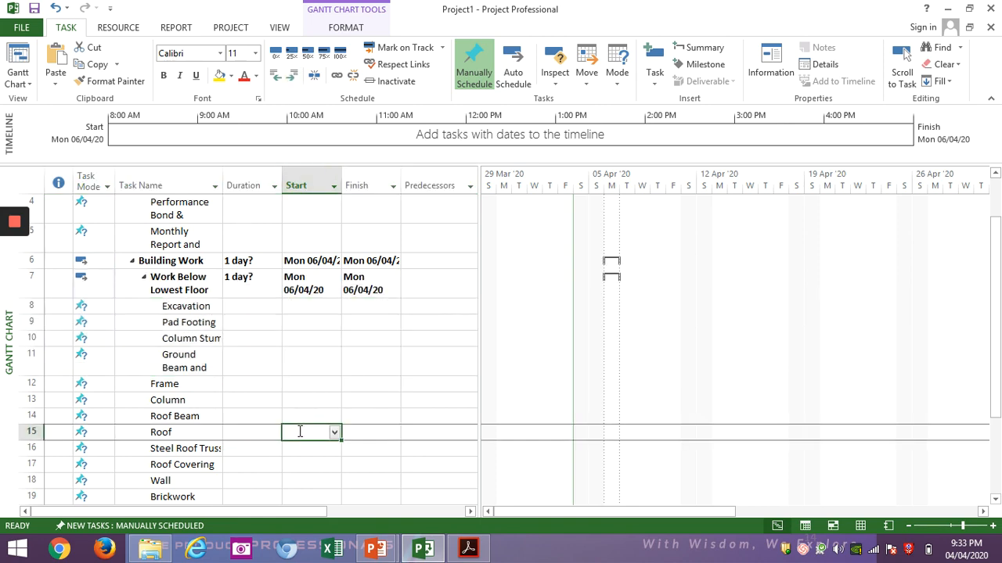
Check the Frame items in the exercise PDF and make Column and Roof Beam subtasks of Frame in Project
click(470, 550)
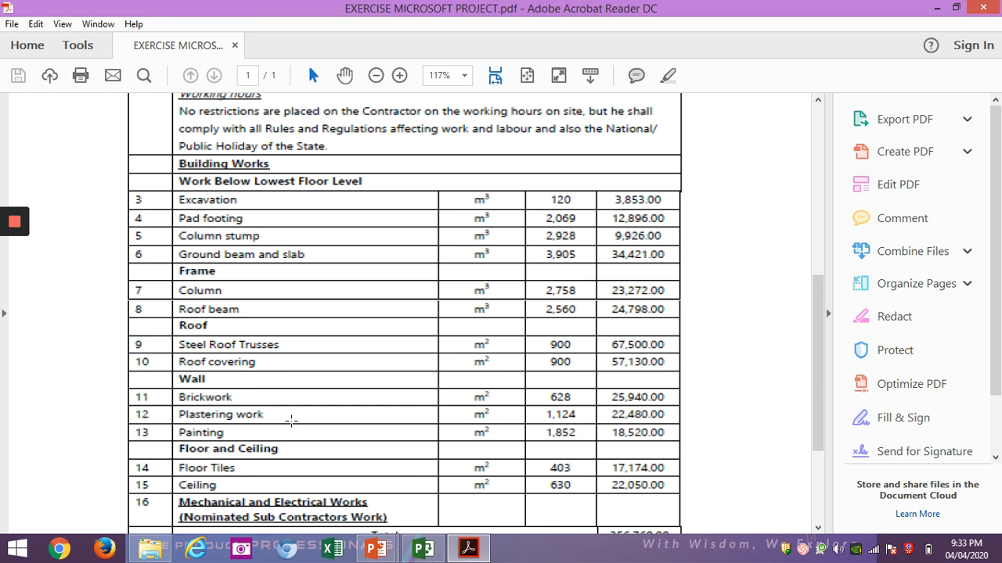
scroll(272, 406, down, 1)
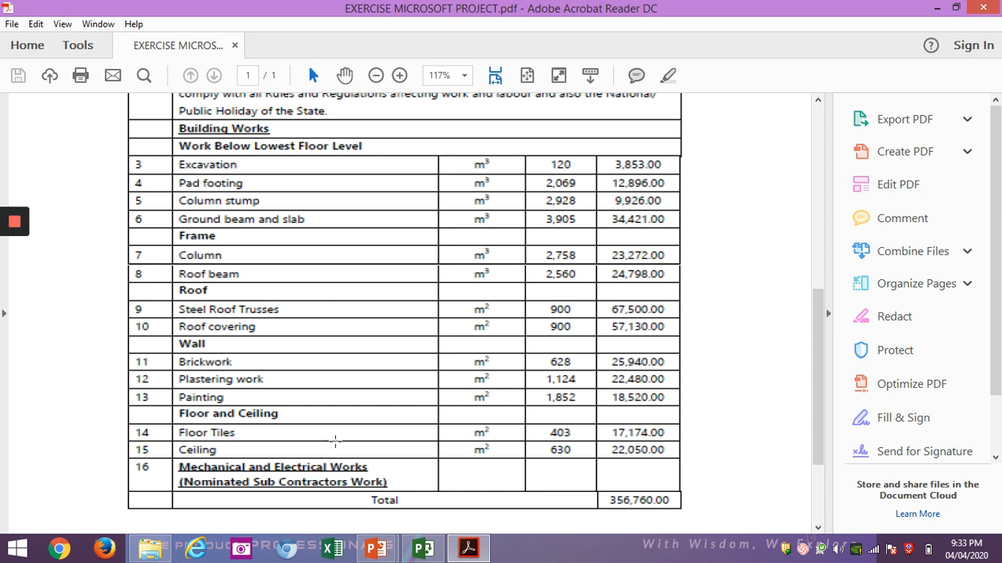
click(423, 548)
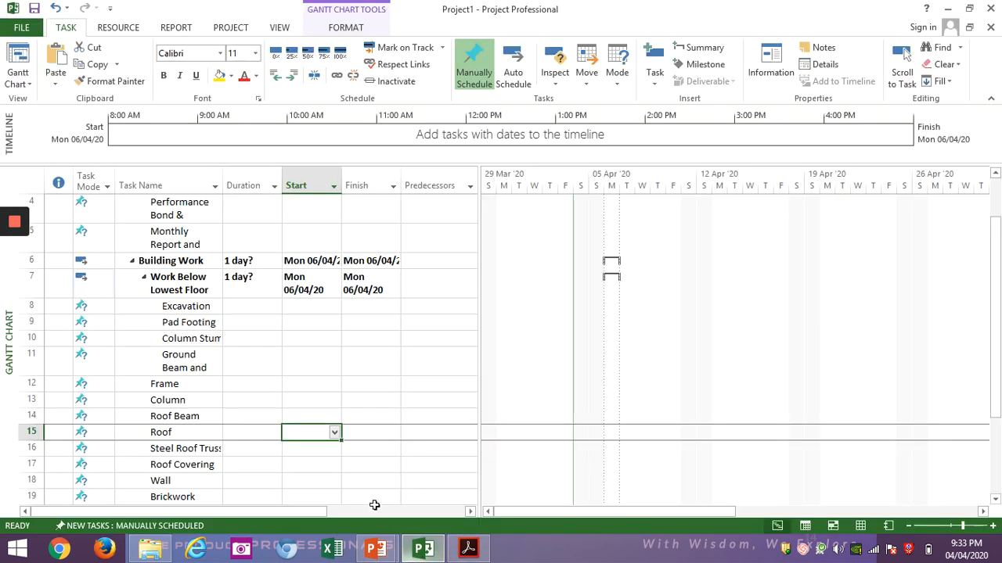
scroll(117, 376, down, 1)
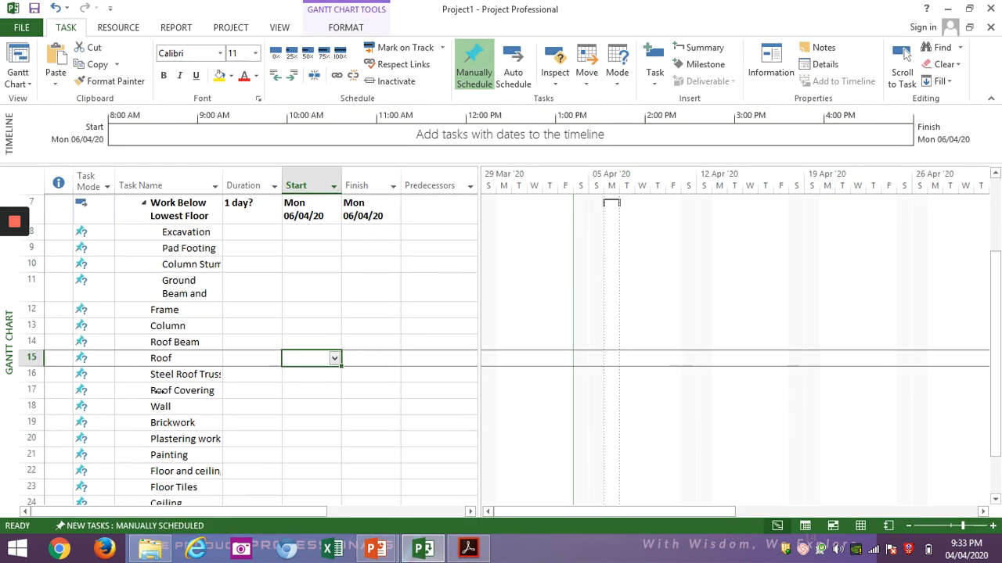
click(52, 329)
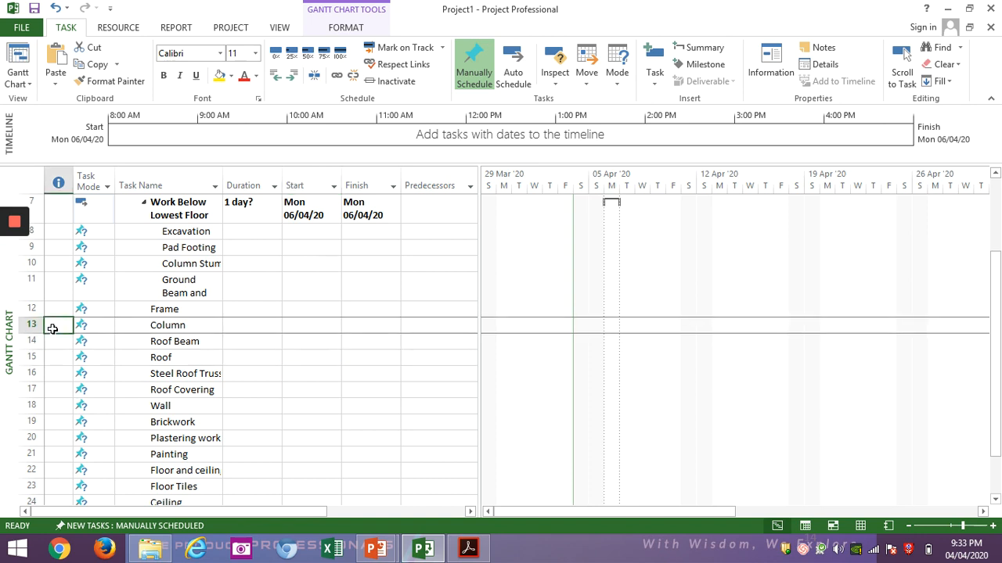
mouse_move(45, 338)
mouse_down()
mouse_move(35, 330)
mouse_move(35, 341)
mouse_up()
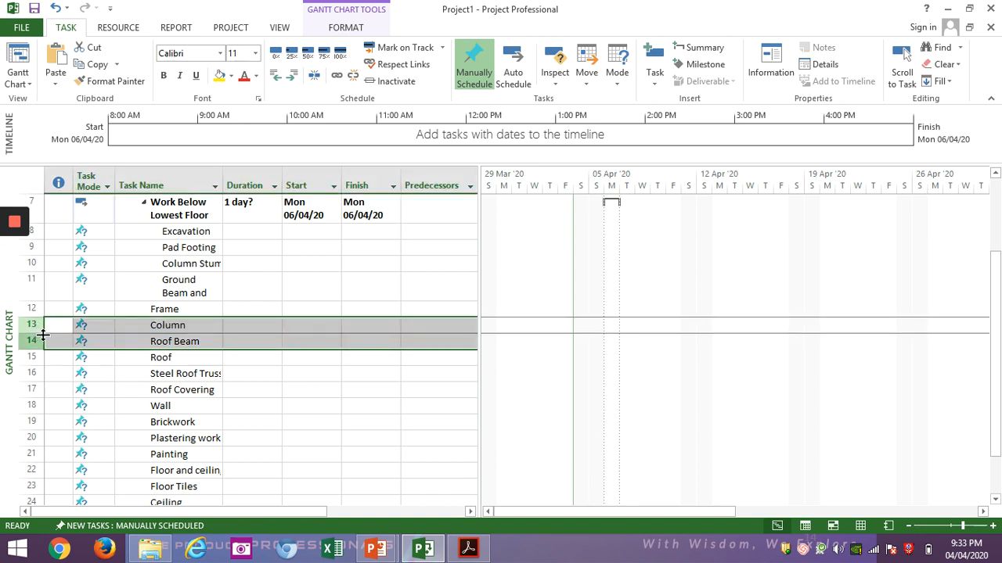
click(292, 75)
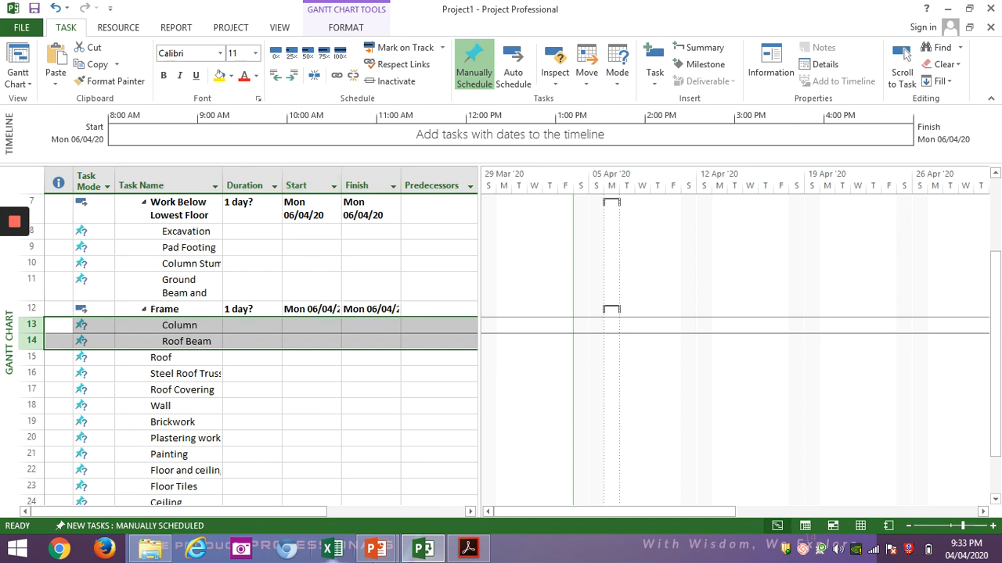
Check the Roof items in the exercise PDF and make Steel Roof Trusses and Roof Covering subtasks of Roof in Project
click(469, 550)
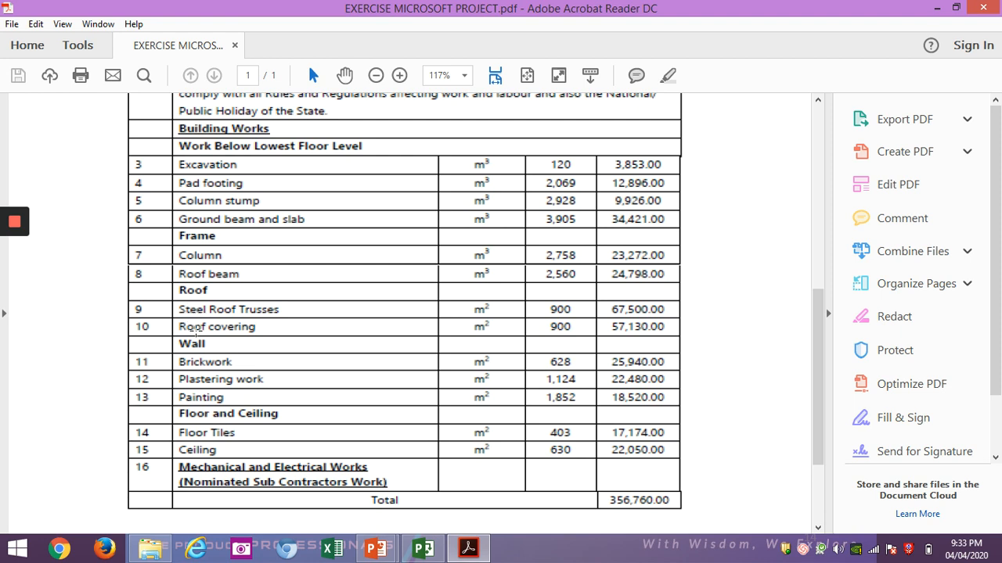
click(423, 548)
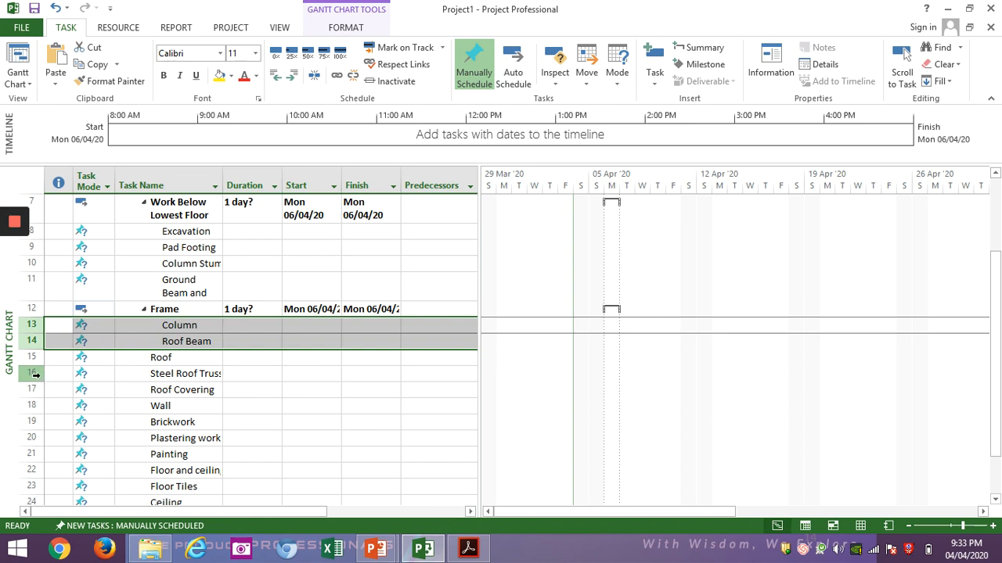
drag(35, 375, 31, 389)
click(292, 74)
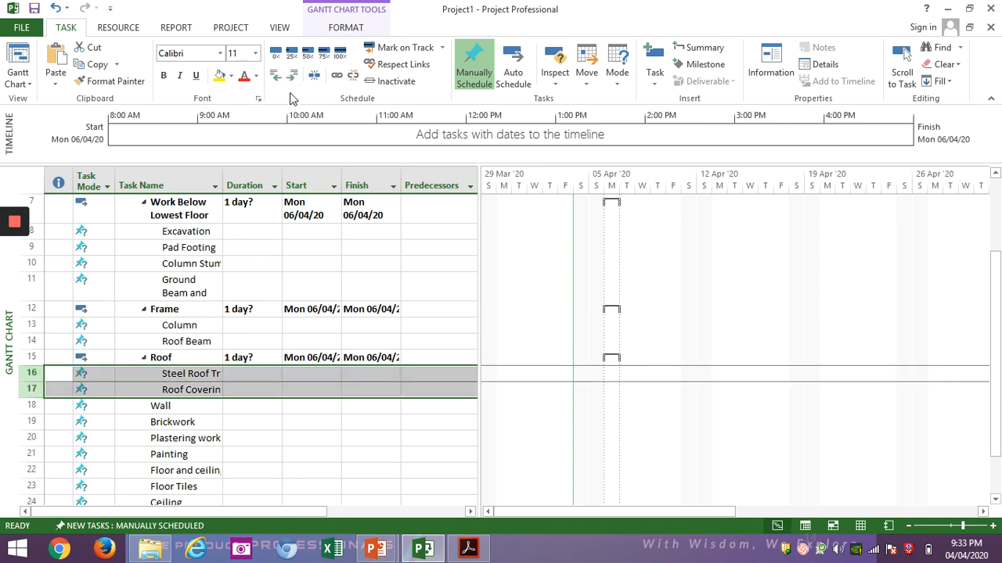
Check the Wall items in the exercise PDF and indent Brickwork, Plastering work and Painting under Wall in Project
click(468, 548)
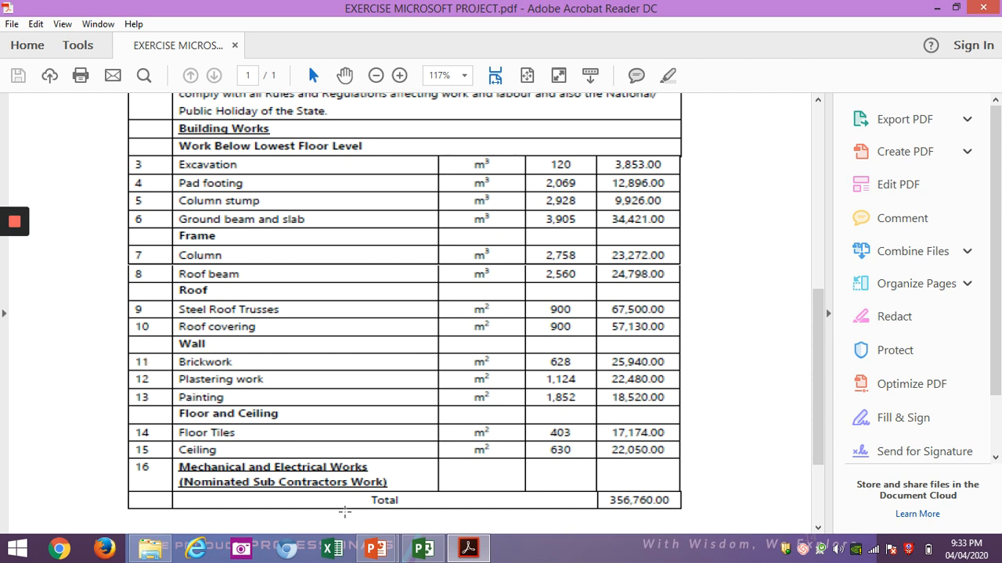
click(424, 550)
scroll(192, 442, down, 3)
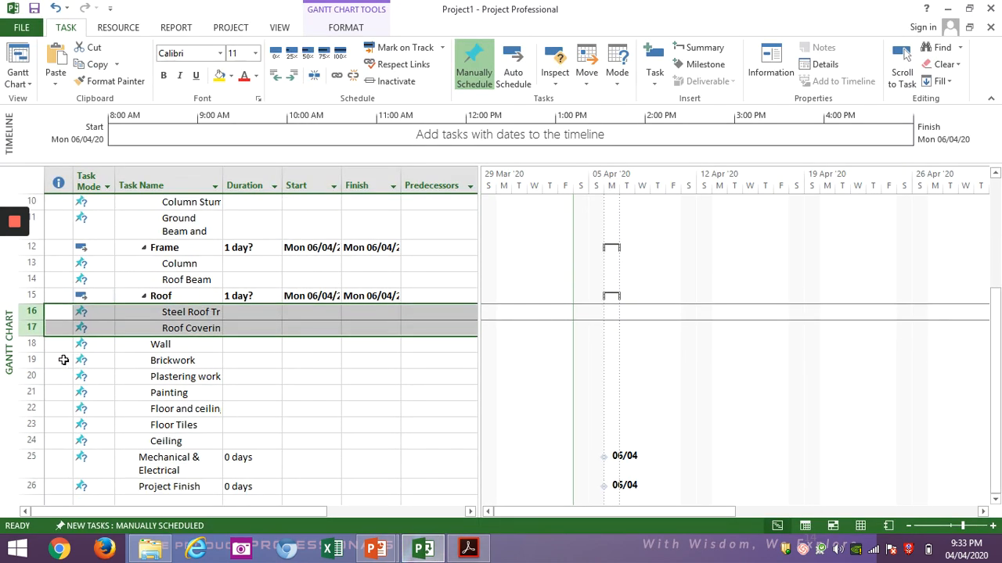
drag(31, 360, 39, 391)
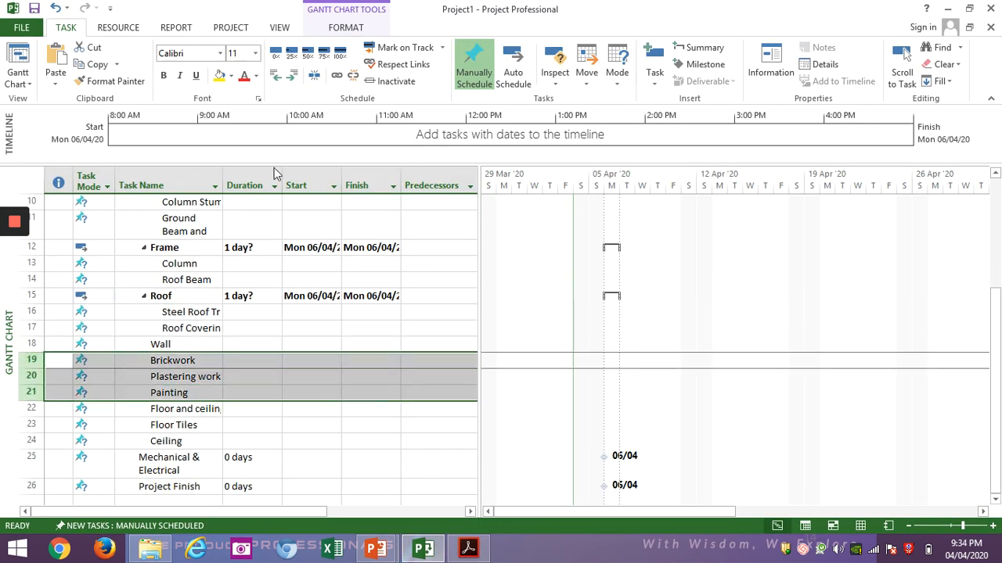
click(292, 75)
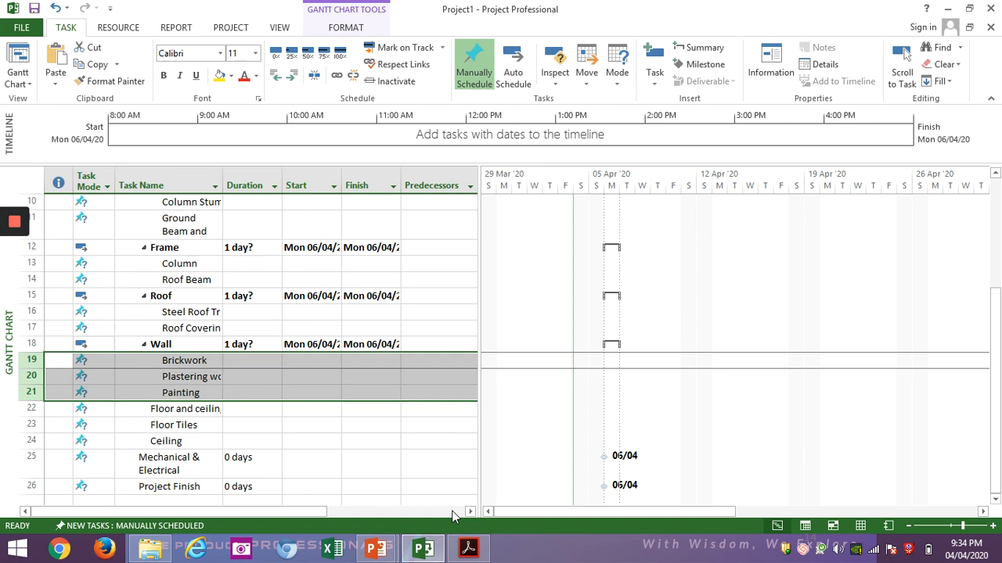
Check the Floor and Ceiling items in the exercise PDF and make Floor Tiles and Ceiling subtasks of Floor and ceiling in Project
click(469, 550)
scroll(252, 414, down, 1)
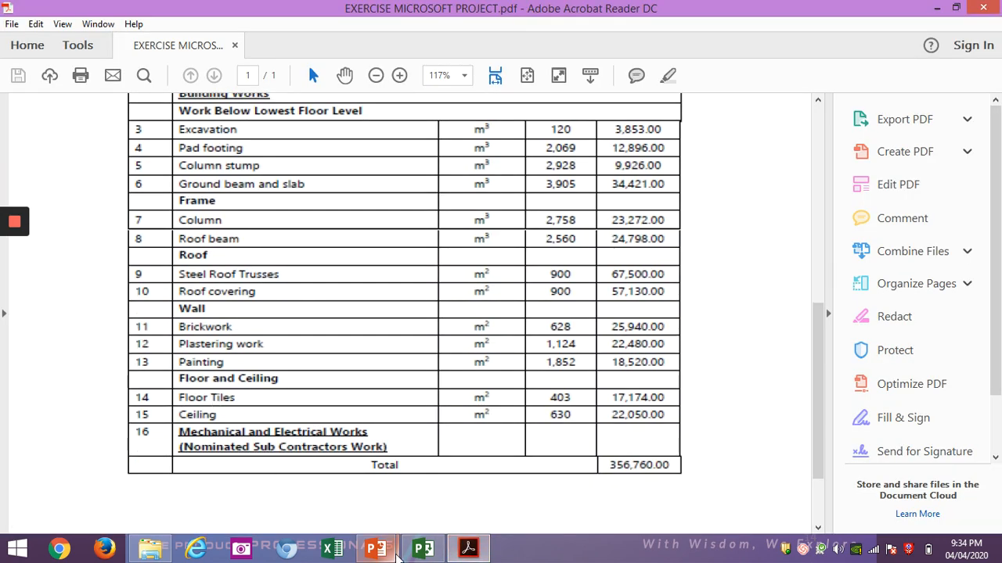
click(423, 550)
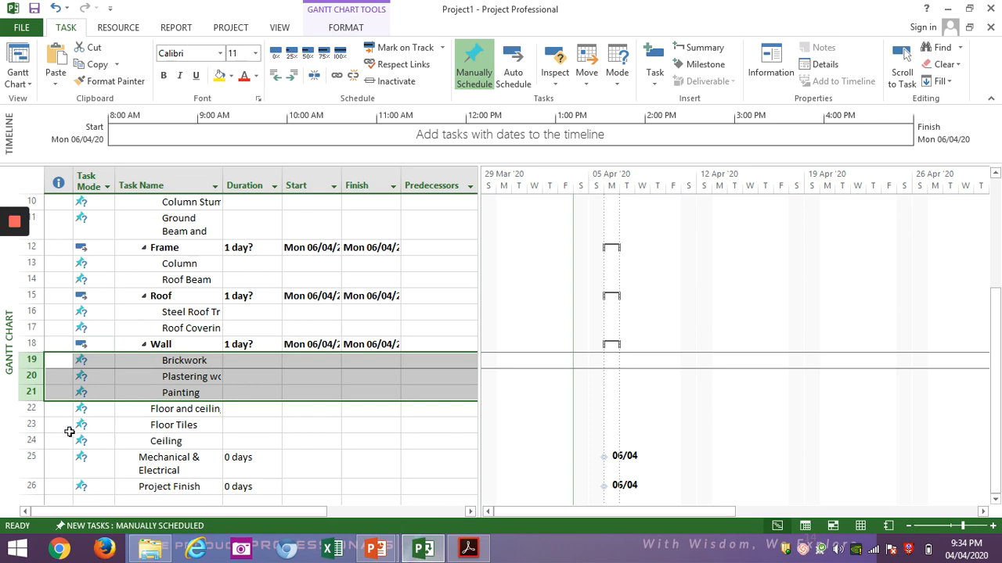
drag(31, 425, 32, 441)
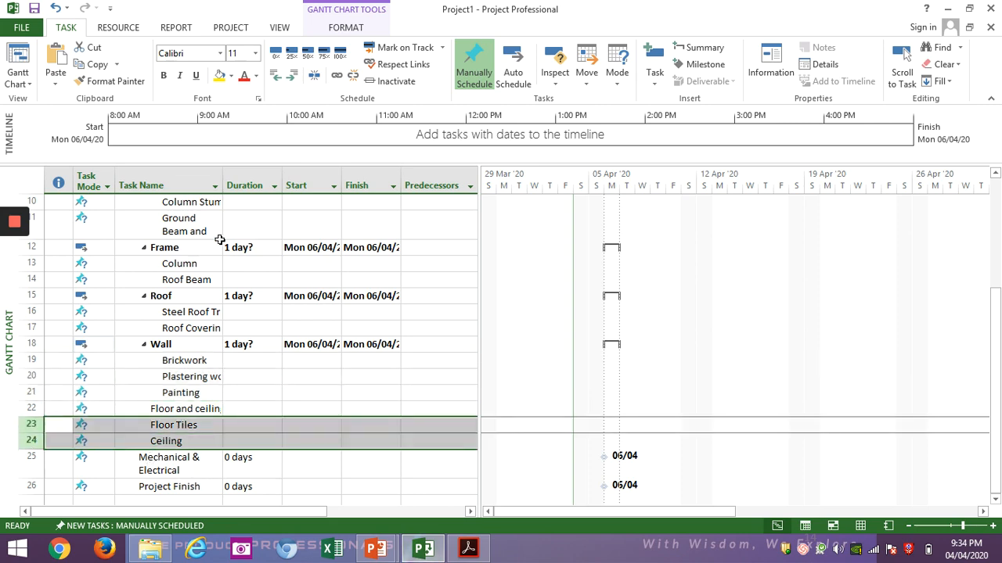
click(293, 78)
Review the indented task hierarchy against the exercise PDF and consult the PowerPoint slide on creating a WBS
scroll(429, 403, up, 5)
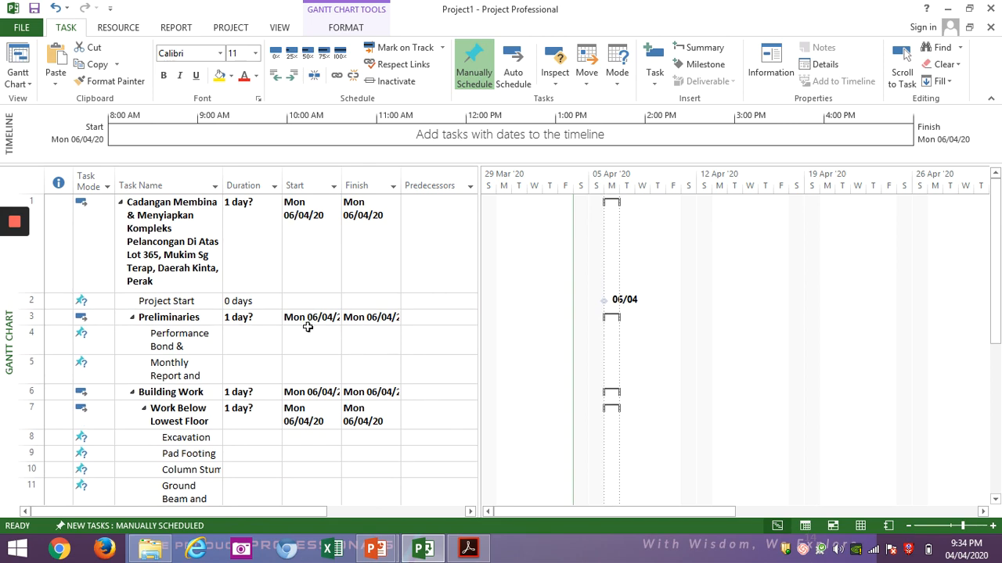
scroll(268, 360, down, 1)
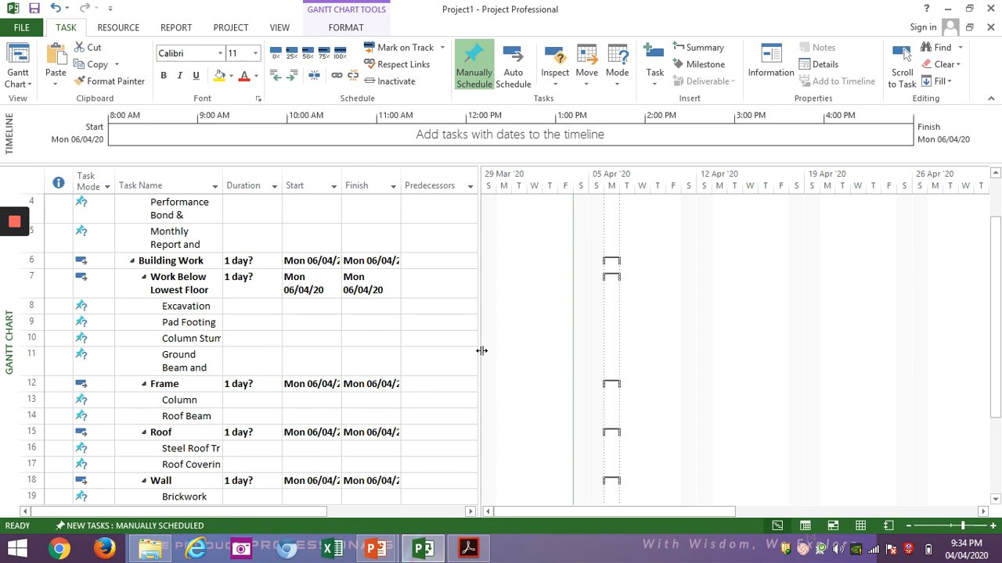
scroll(701, 360, up, 3)
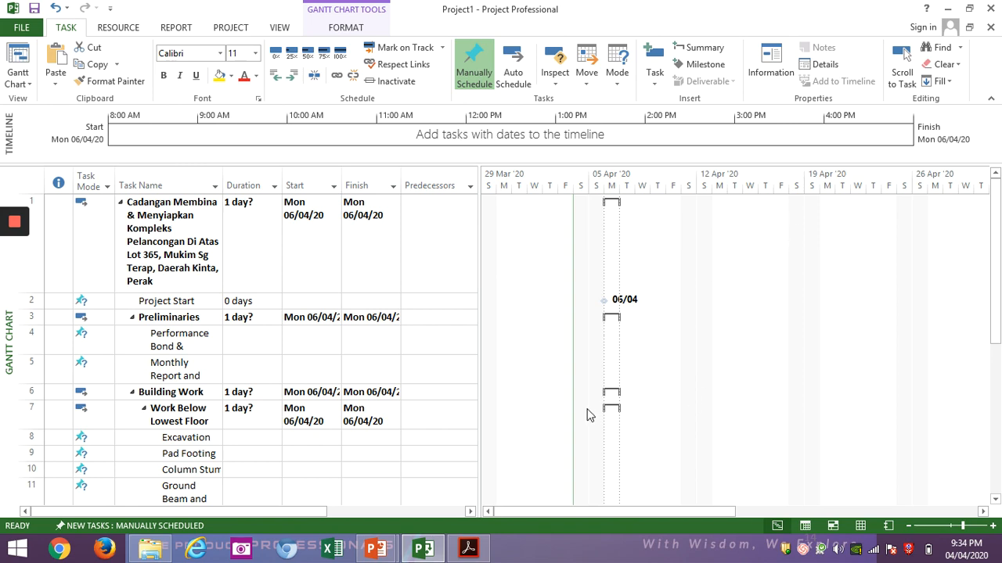
click(472, 553)
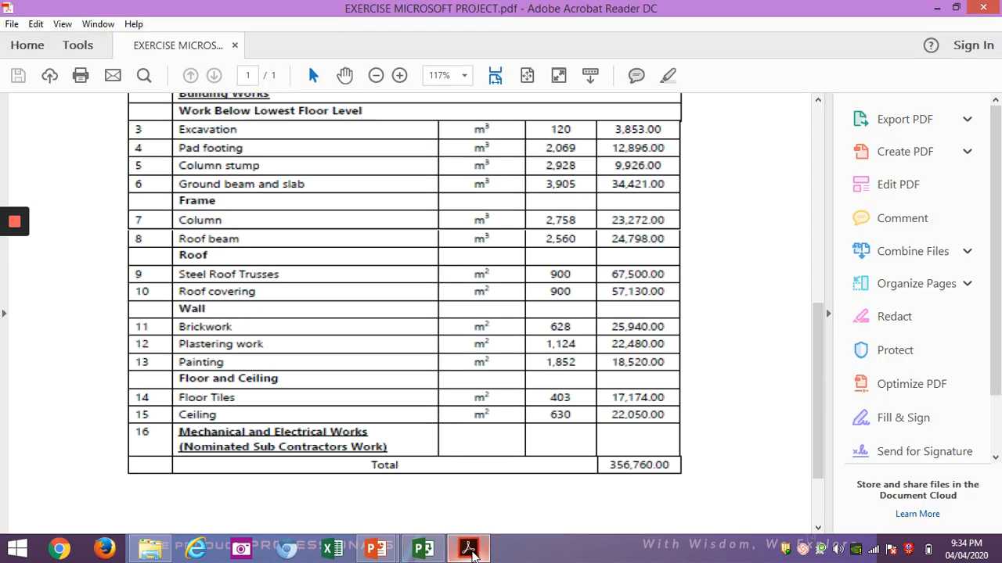
click(429, 553)
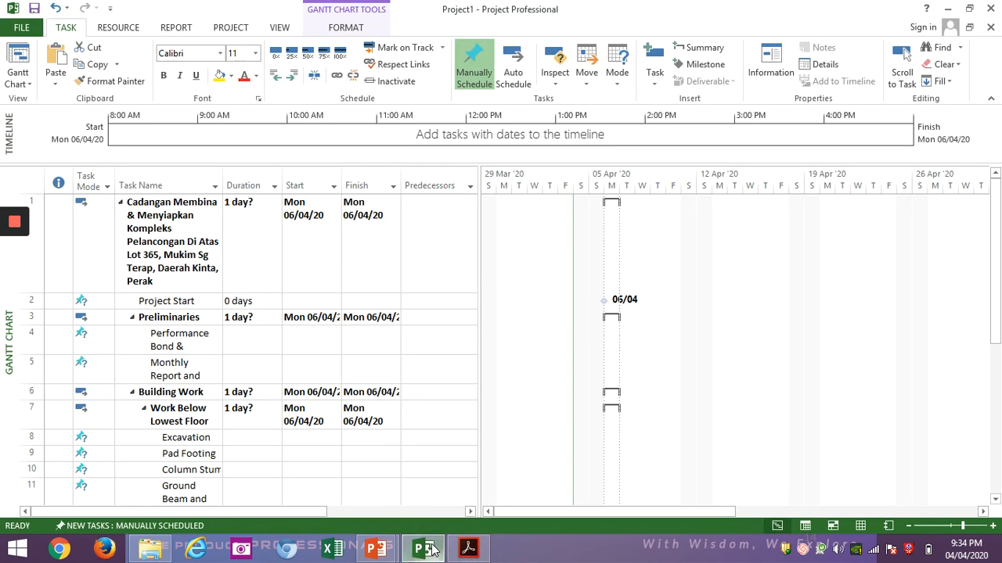
mouse_move(376, 549)
click(444, 498)
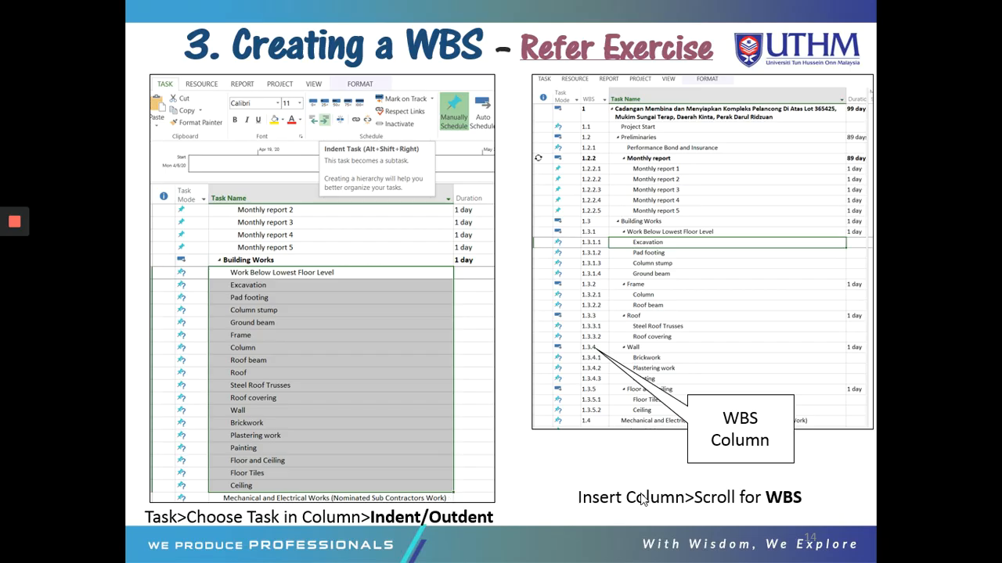